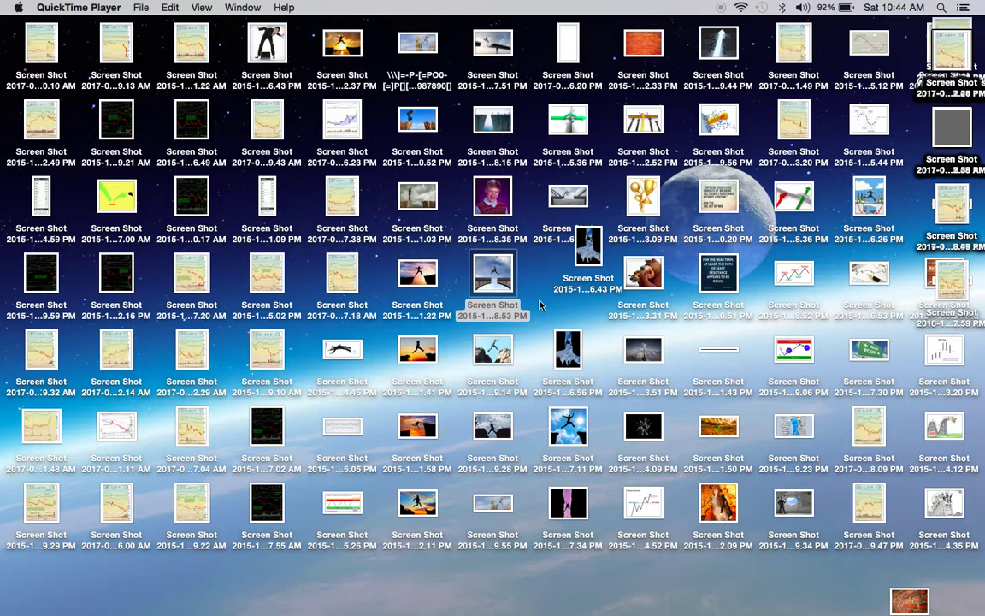
- Switch to the Delcath (DCTH) daily chart in Google Chrome and circle the daily percentage change in the quote header
key(ctrl+Up)
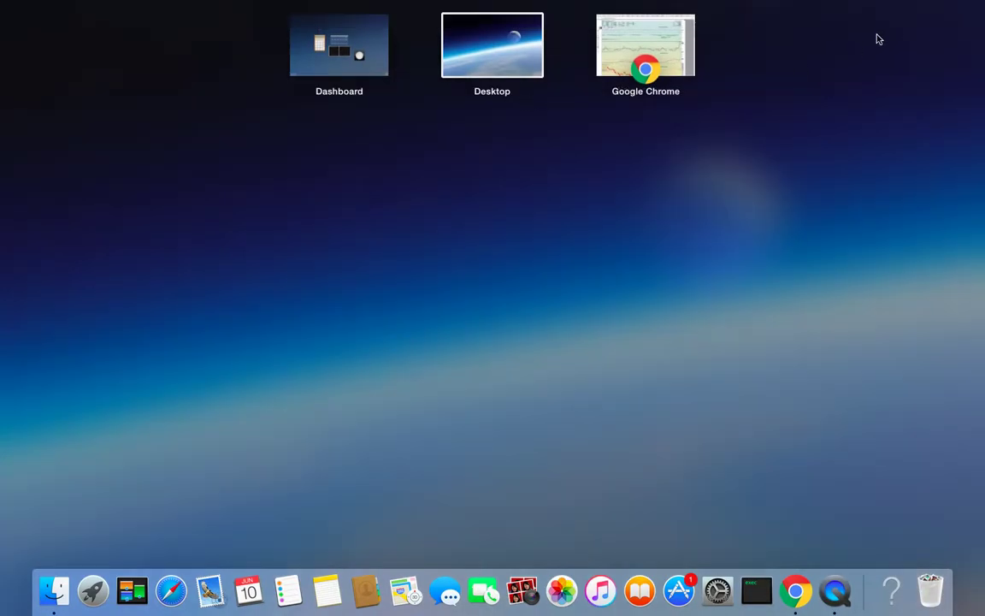
click(688, 53)
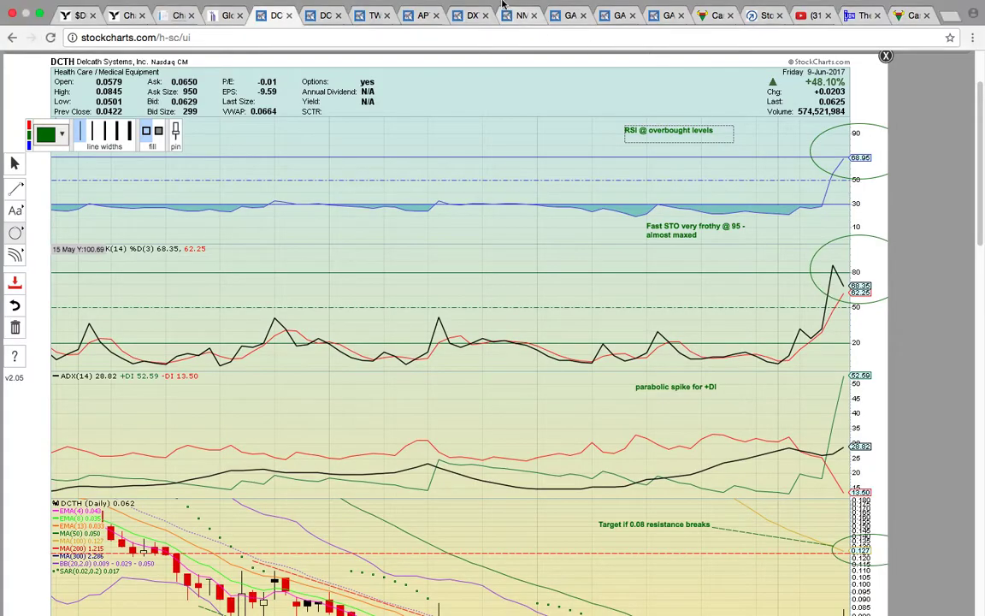
mouse_move(503, 5)
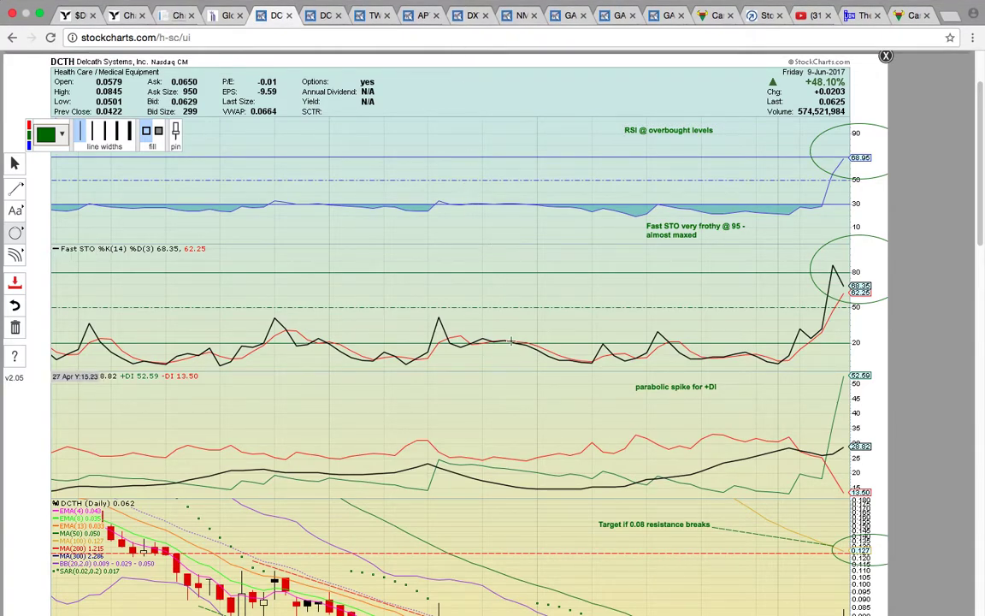
drag(866, 95, 770, 62)
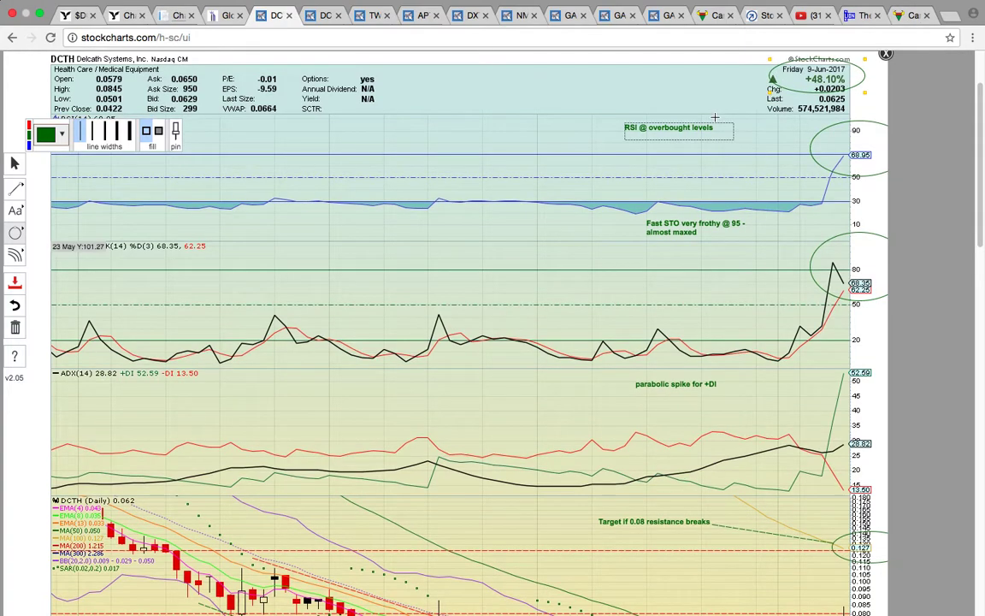
- Circle the late-March candle cluster, the mid-April candles and the gap between the last two candles on the daily price pane
scroll(714, 118, down, 1)
scroll(713, 120, down, 5)
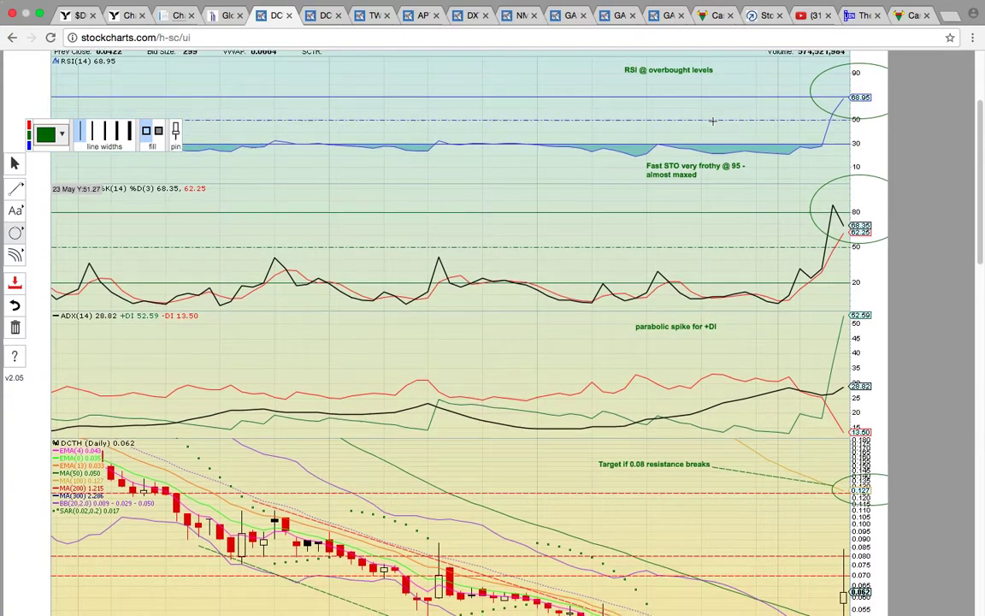
scroll(712, 121, down, 4)
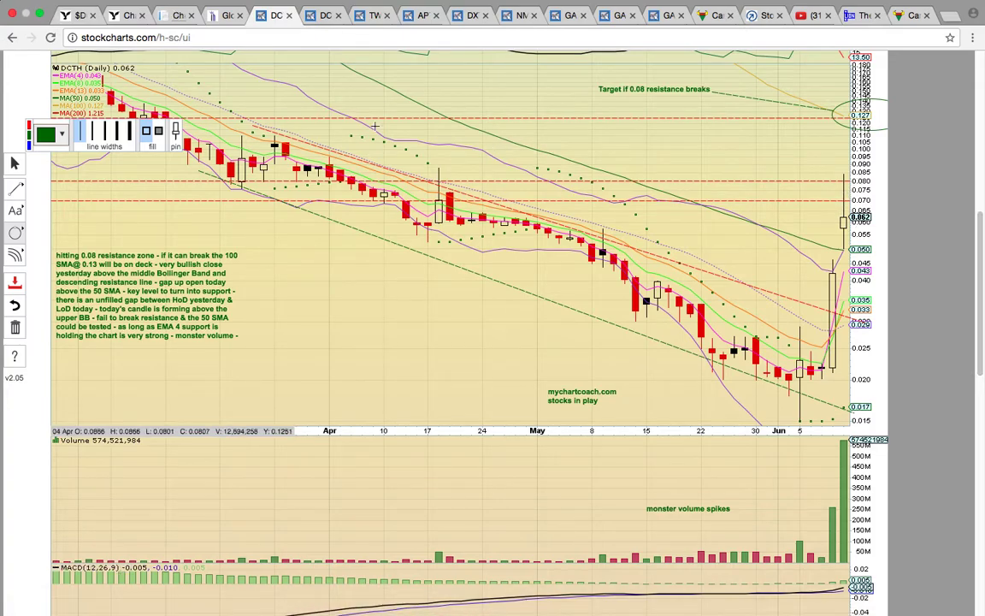
mouse_move(348, 177)
mouse_down()
mouse_move(244, 141)
mouse_move(190, 137)
mouse_up()
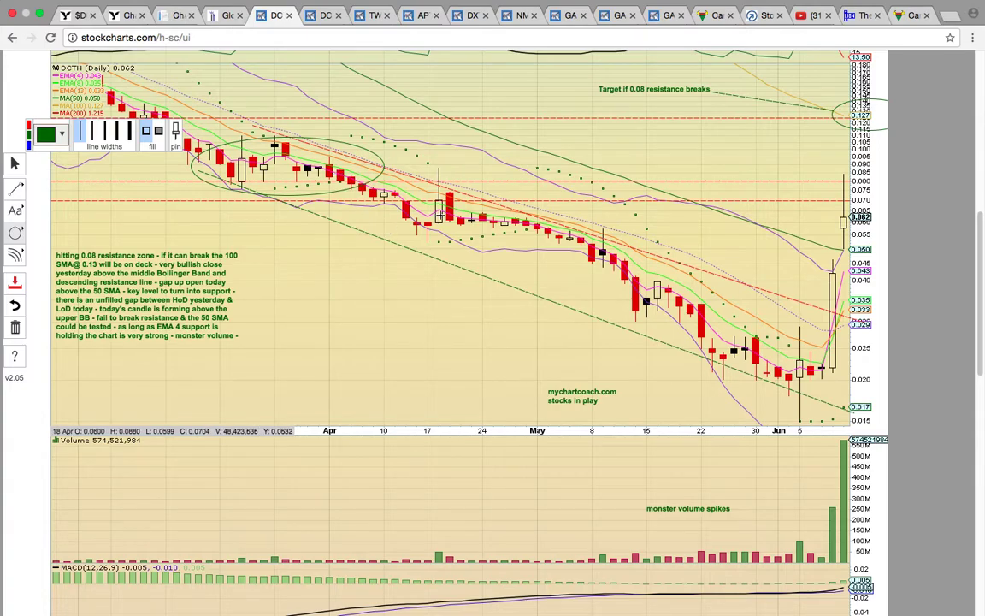
drag(414, 199, 395, 199)
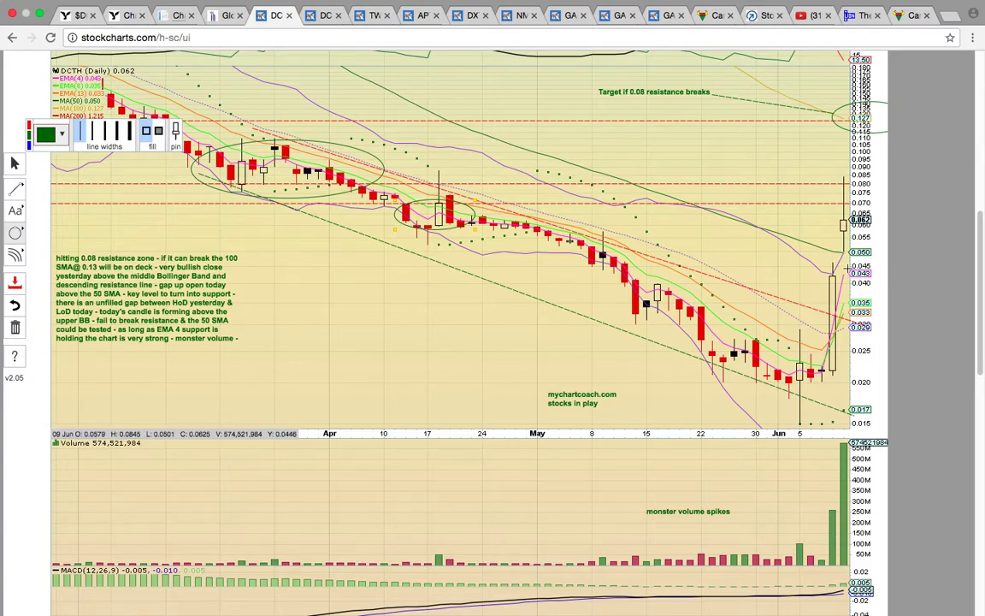
drag(850, 248, 826, 268)
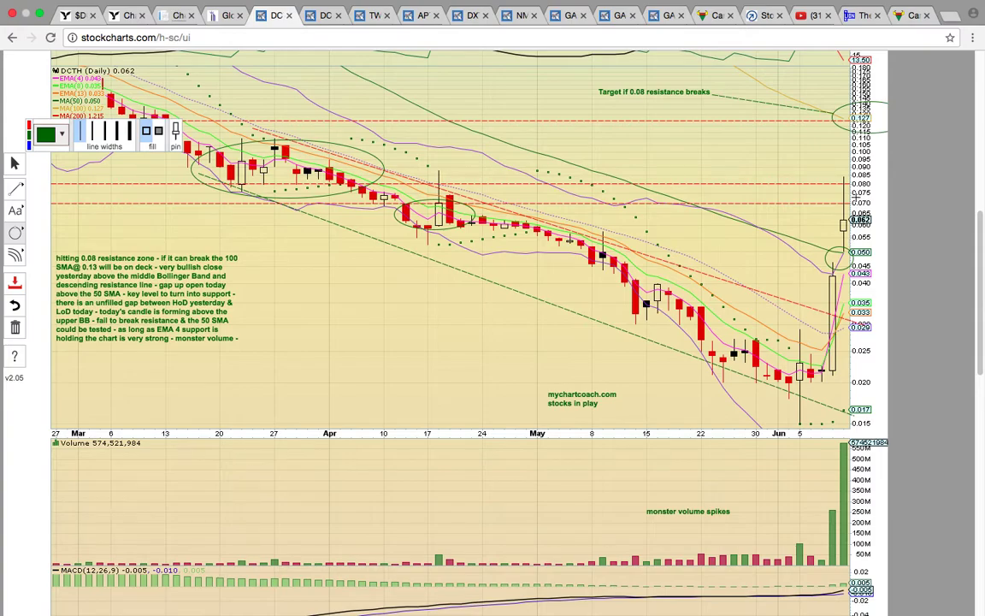
- Circle the 9 June volume spike with a tall, narrow ellipse in the daily chart's volume pane
scroll(770, 165, up, 1)
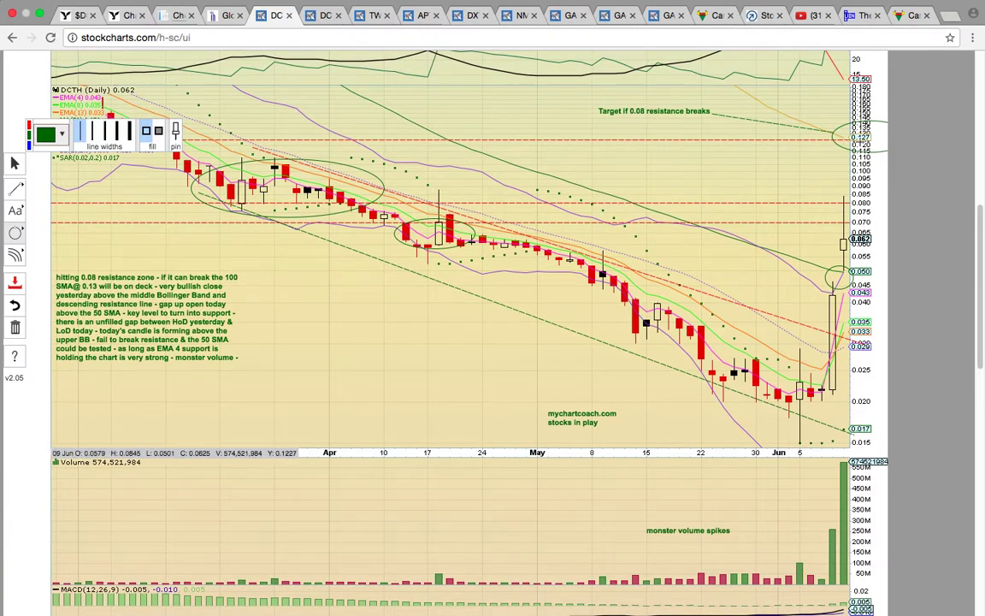
scroll(774, 126, up, 1)
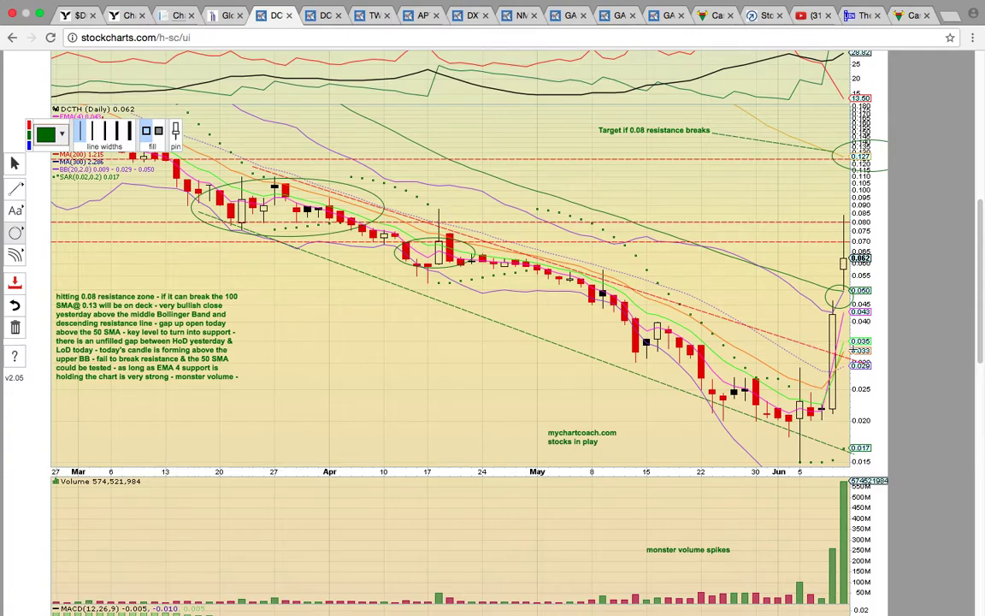
scroll(843, 340, down, 5)
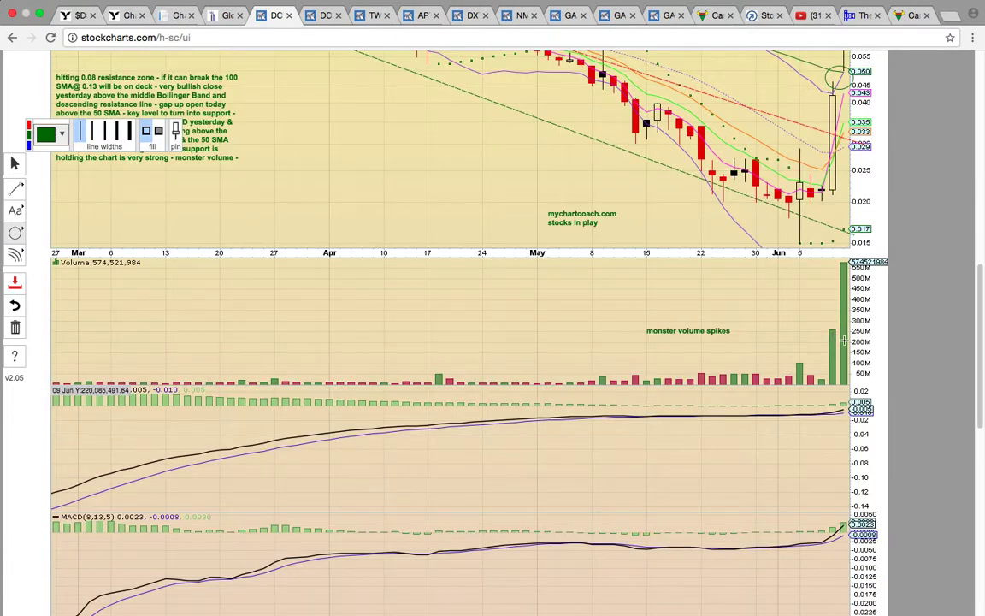
drag(840, 394, 843, 264)
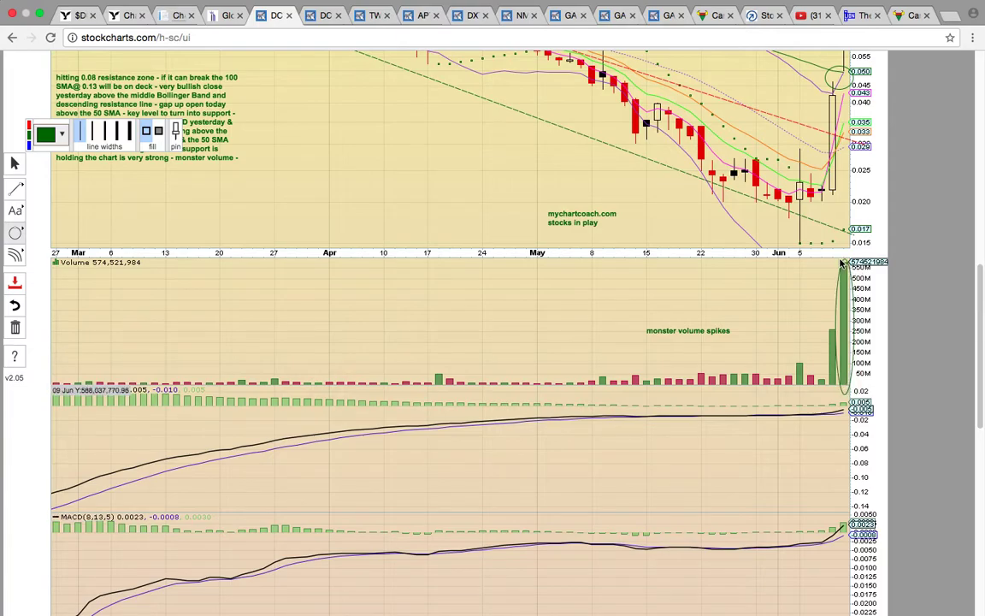
- Circle the upper wick of the 9 June candle around the 0.08 resistance line on the daily price pane
scroll(843, 263, up, 2)
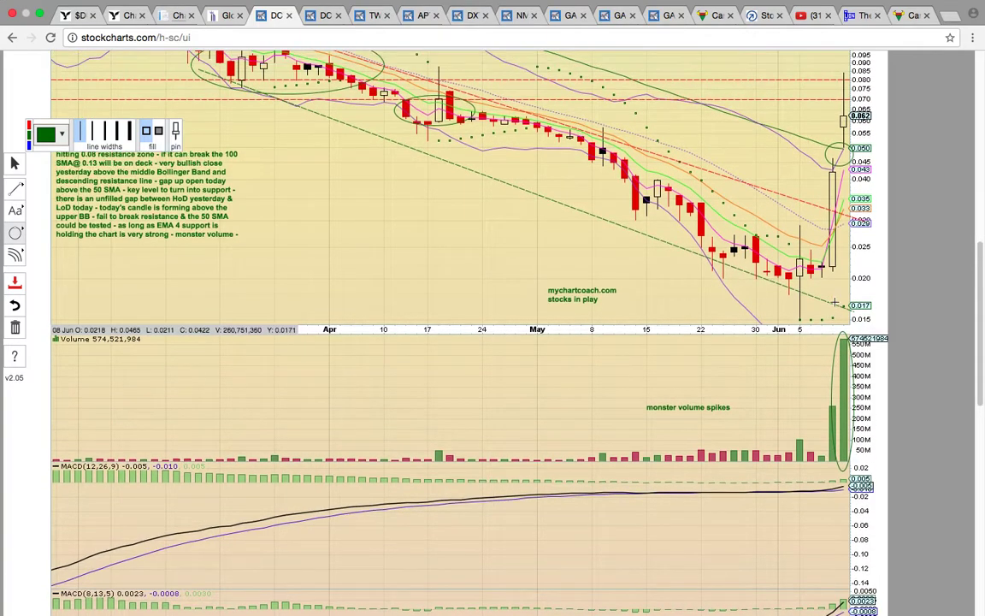
scroll(844, 346, up, 1)
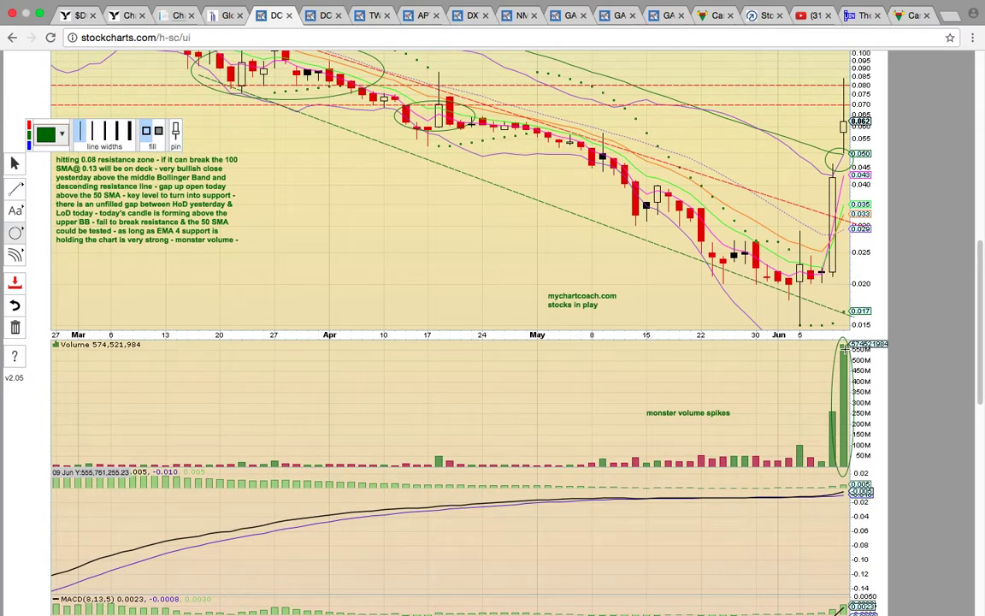
scroll(844, 346, up, 1)
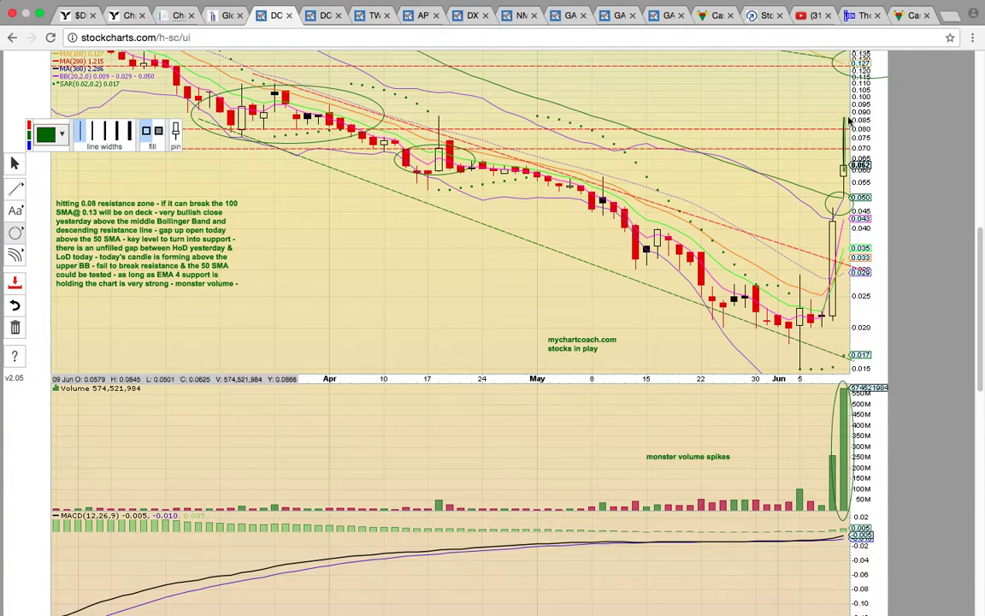
mouse_move(849, 121)
mouse_down()
mouse_move(845, 166)
mouse_move(846, 138)
mouse_move(848, 158)
mouse_up()
- Review the MACD, RSI, Fast STO and ADX panes of the DCTH daily chart against its price action
scroll(873, 296, down, 1)
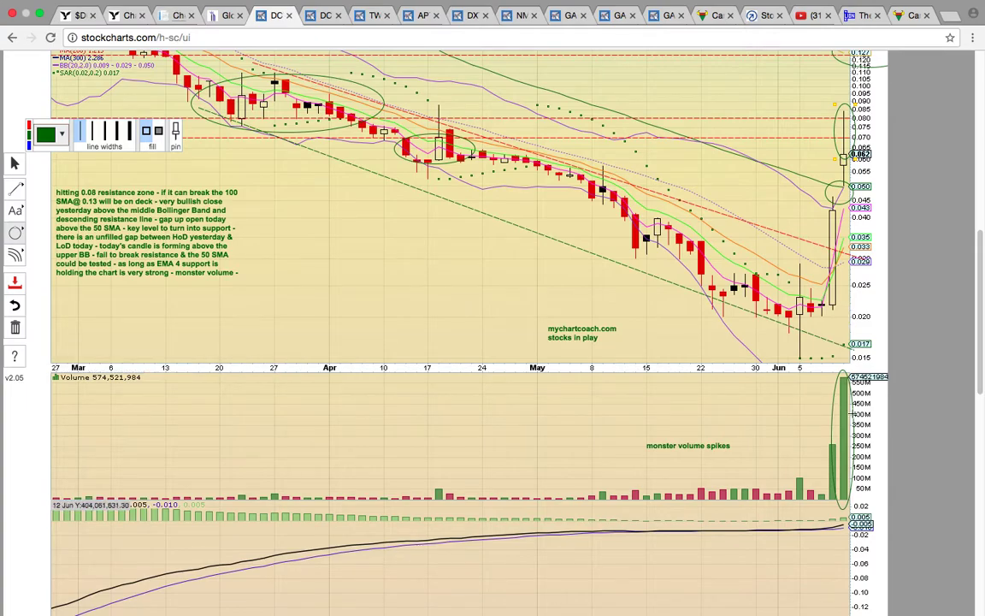
scroll(765, 372, down, 5)
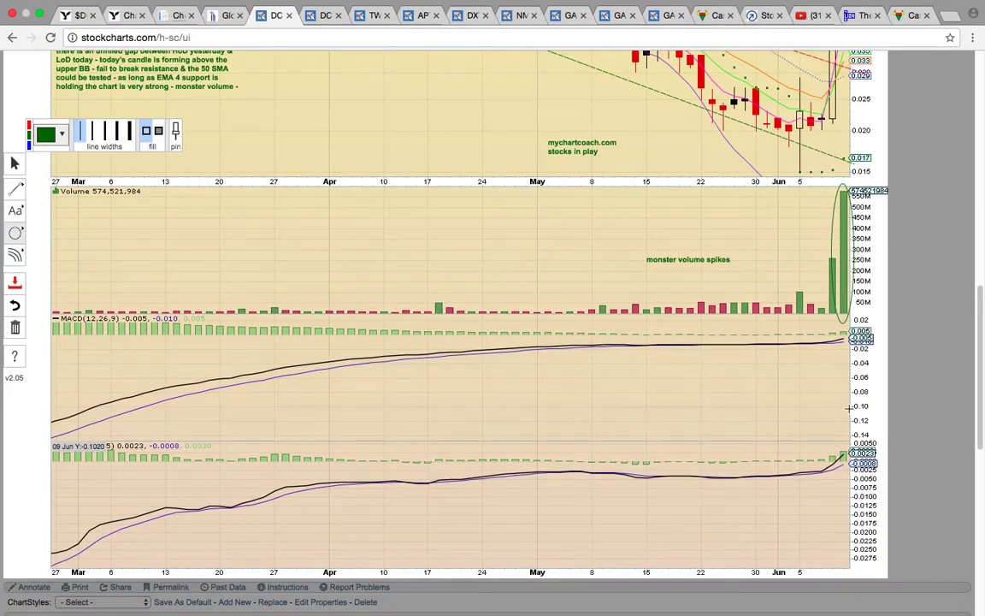
scroll(849, 408, up, 15)
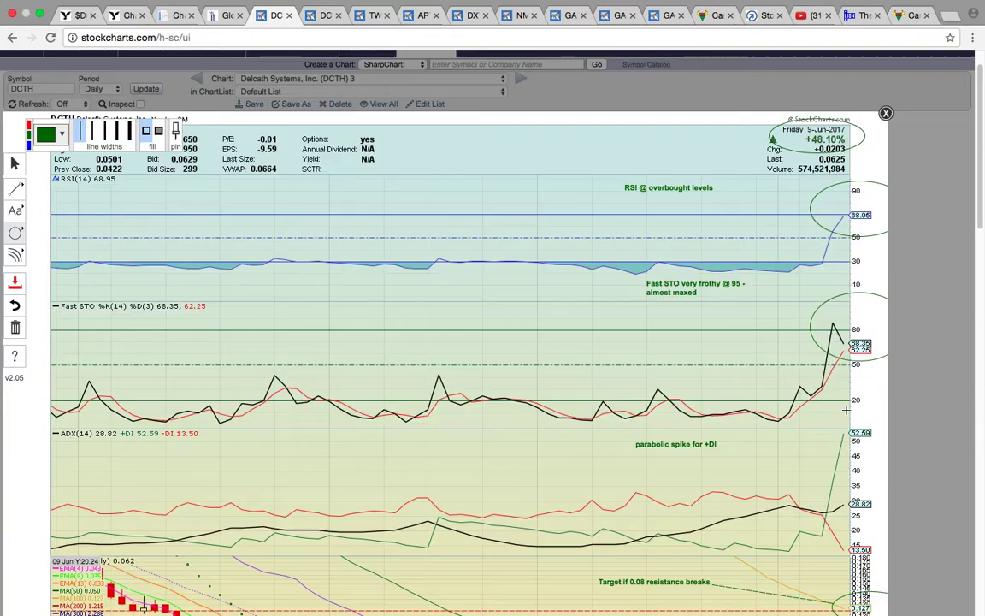
scroll(846, 410, down, 2)
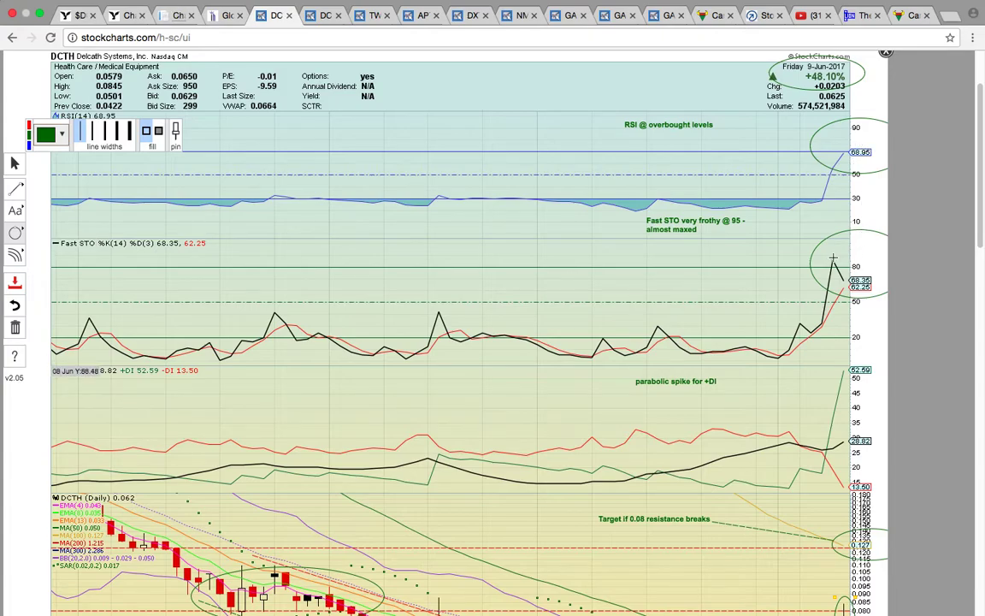
scroll(834, 256, down, 1)
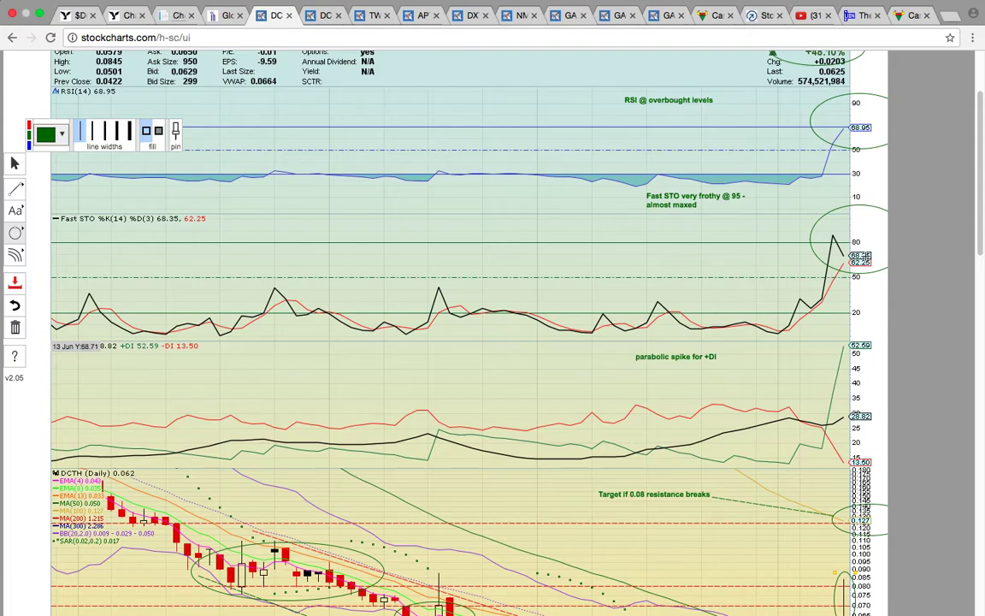
scroll(780, 237, down, 5)
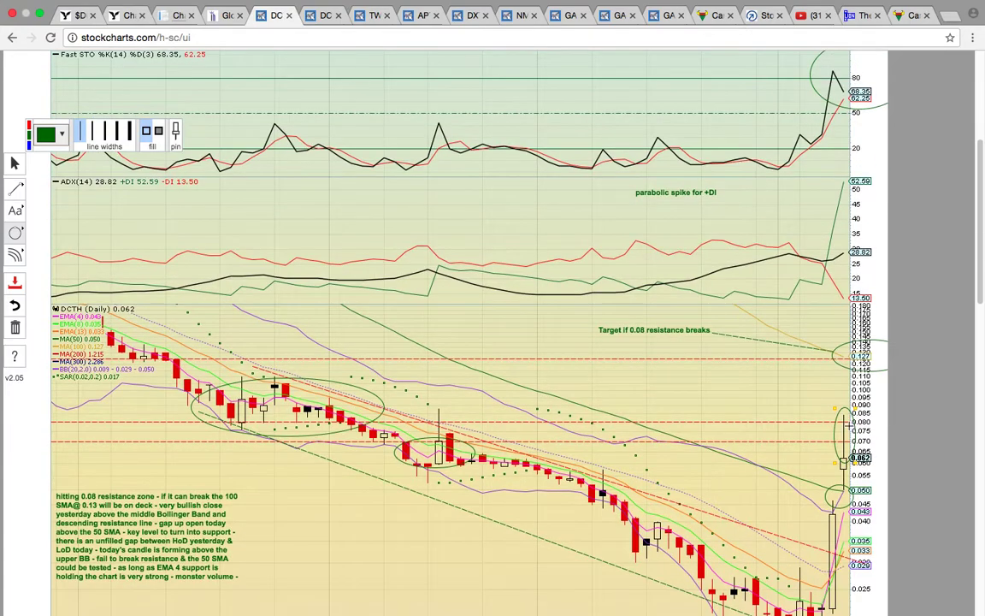
scroll(764, 377, down, 3)
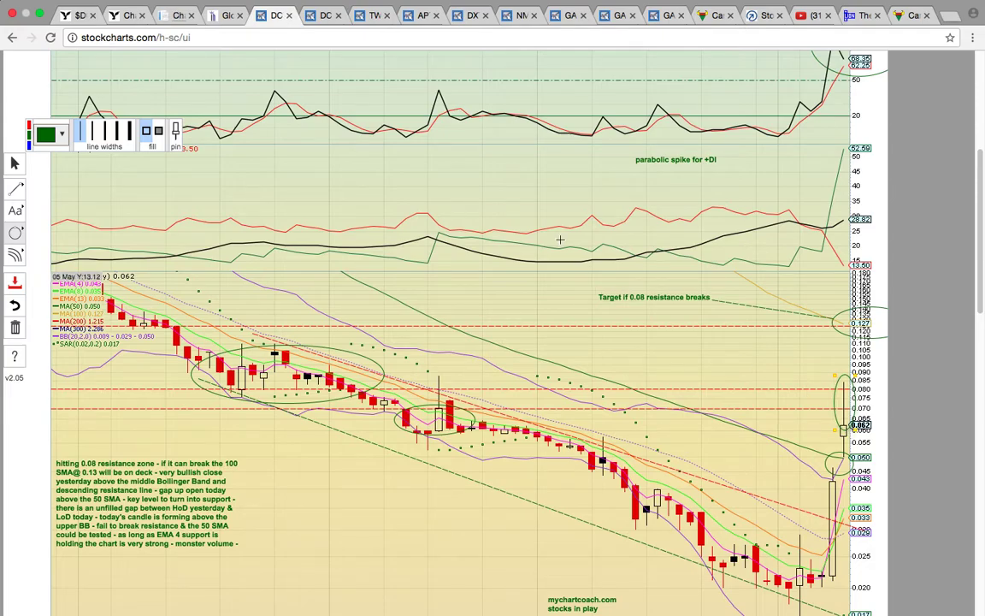
- On the DCTH 15-minute chart, circle the last 8 June candle, the midday 9 June peak and the red breakdown candle before 2:00
click(325, 19)
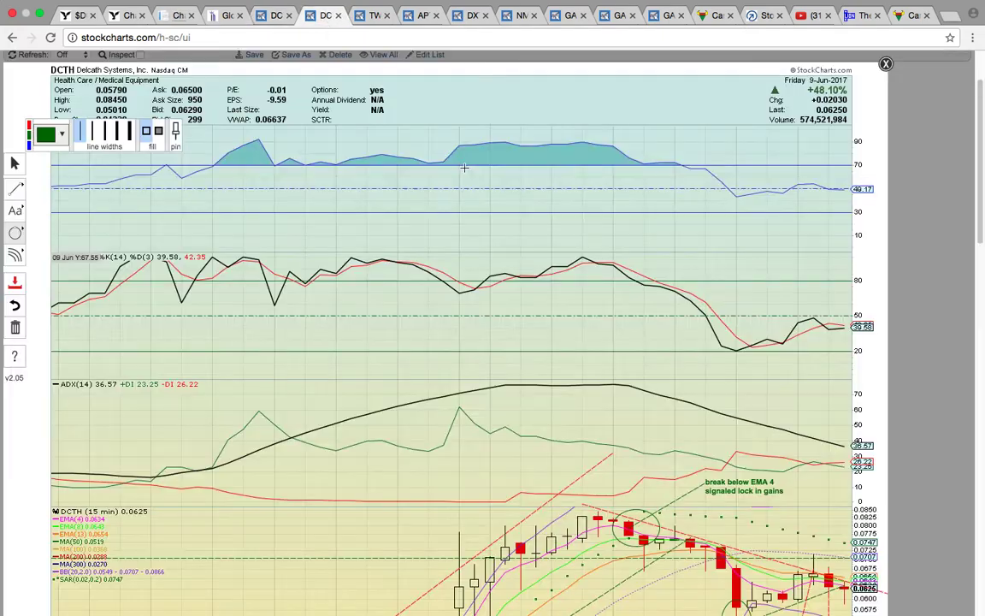
scroll(530, 197, down, 1)
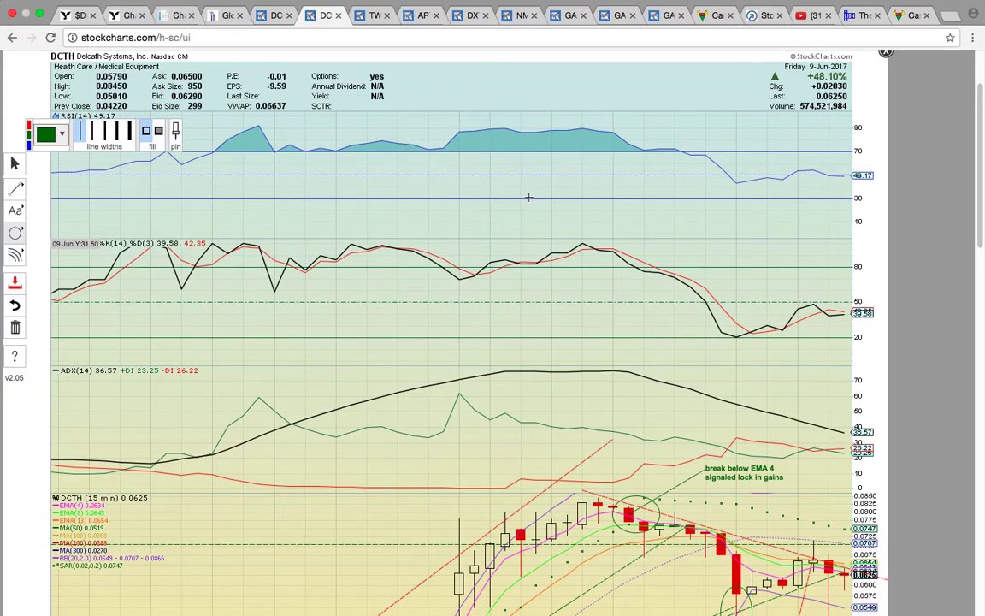
scroll(528, 197, down, 6)
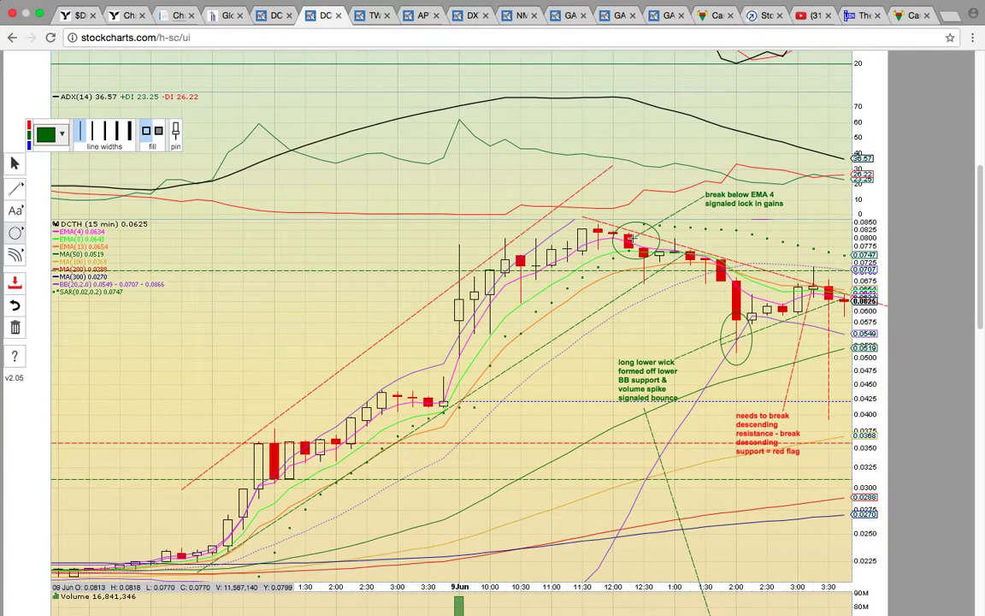
drag(434, 385, 460, 411)
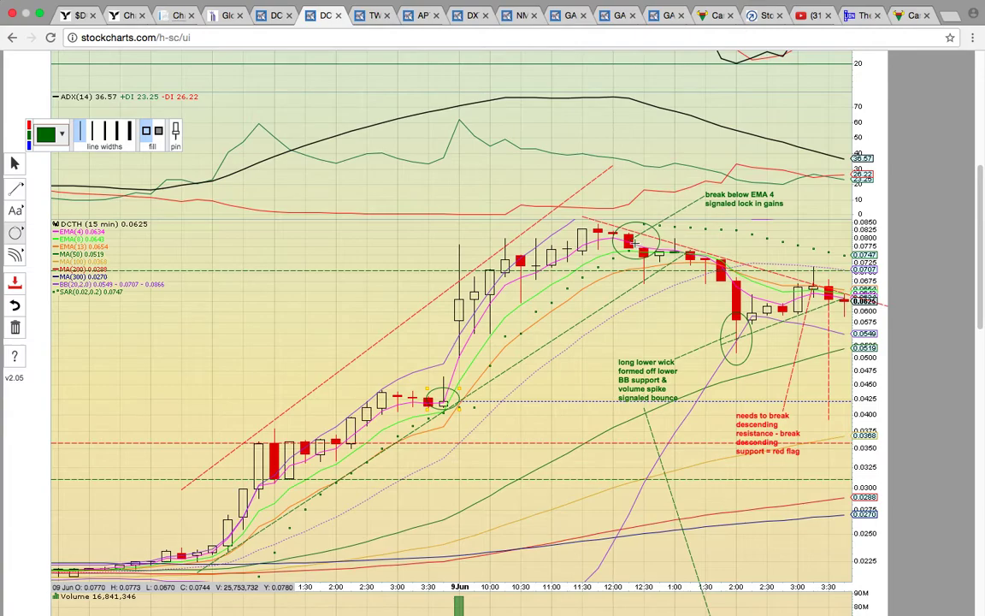
drag(564, 221, 599, 243)
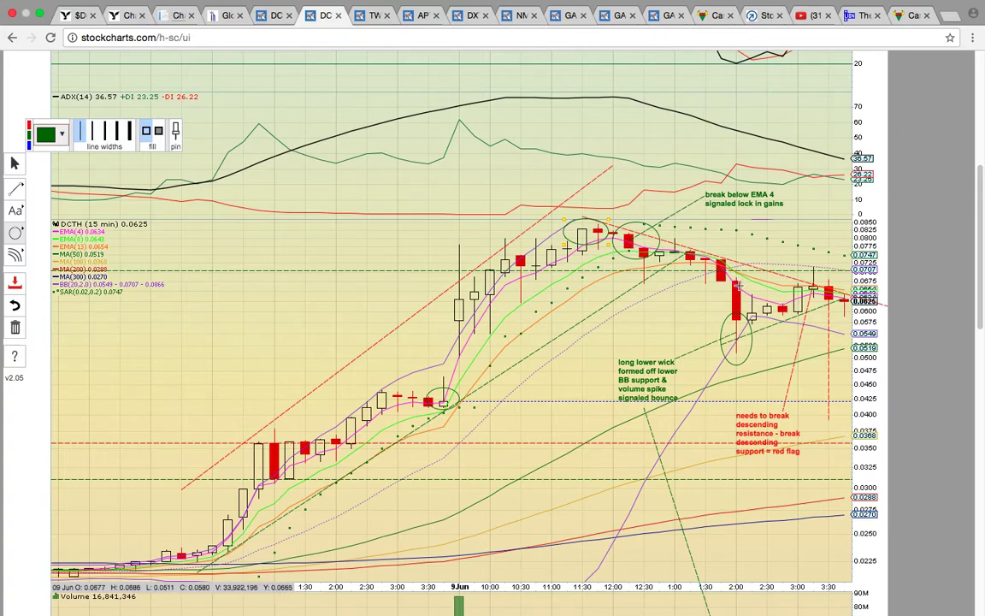
drag(739, 286, 703, 251)
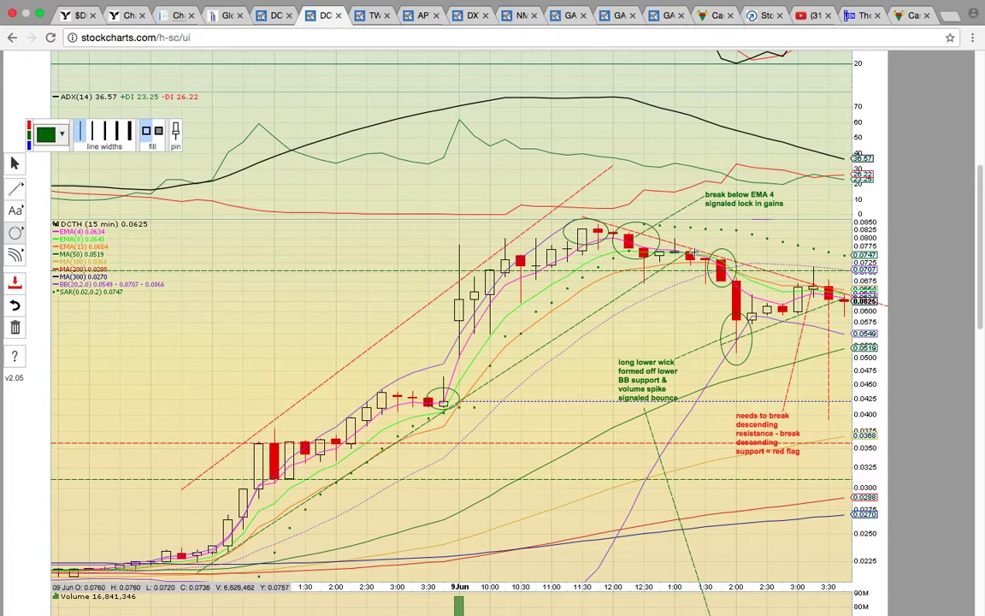
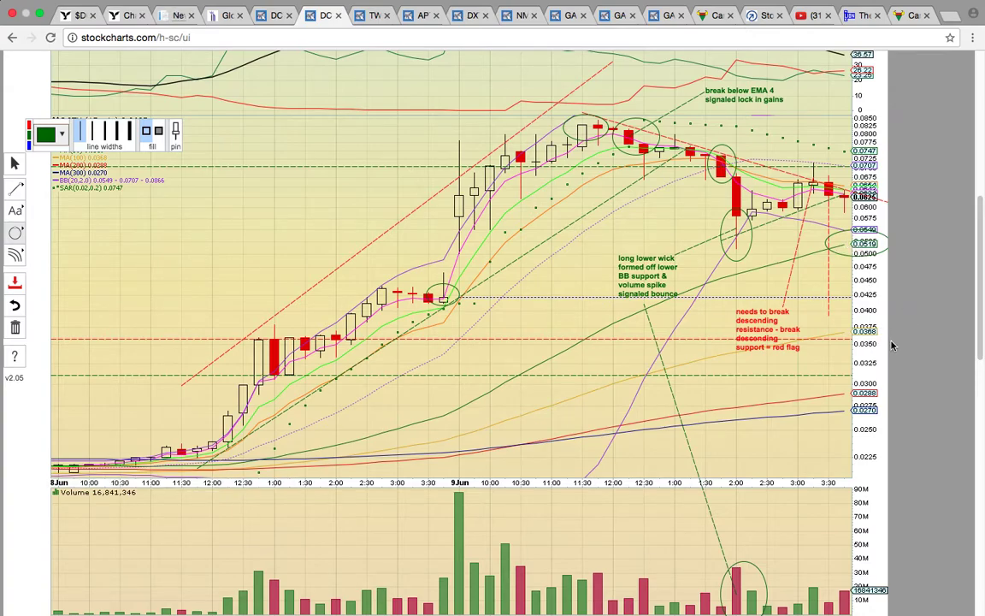
- Circle the MA(100) value label at 0.0368 on the 15-minute chart's price axis
double_click(804, 306)
click(838, 319)
drag(828, 317, 884, 346)
scroll(693, 299, down, 3)
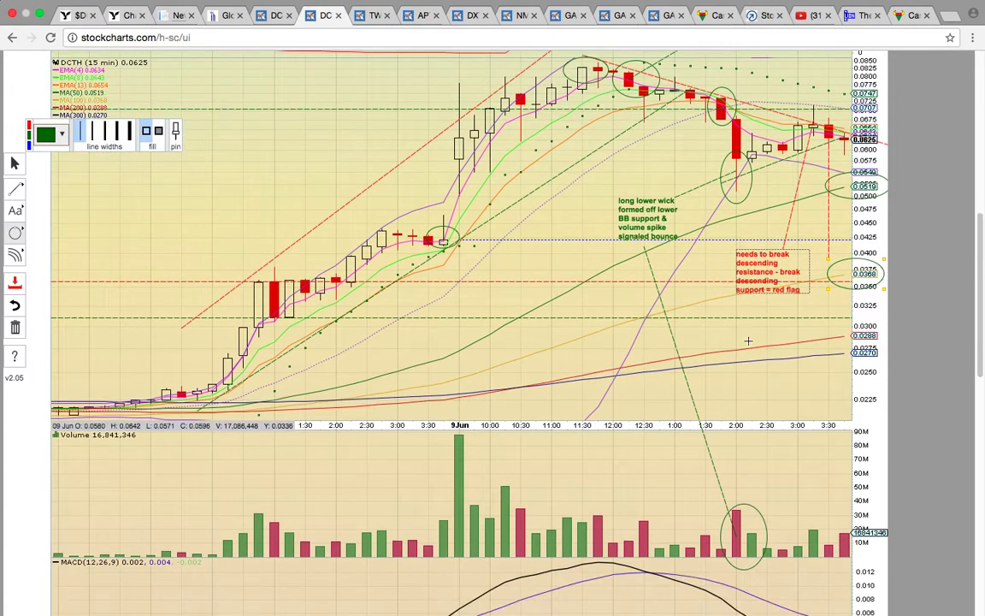
scroll(605, 265, up, 5)
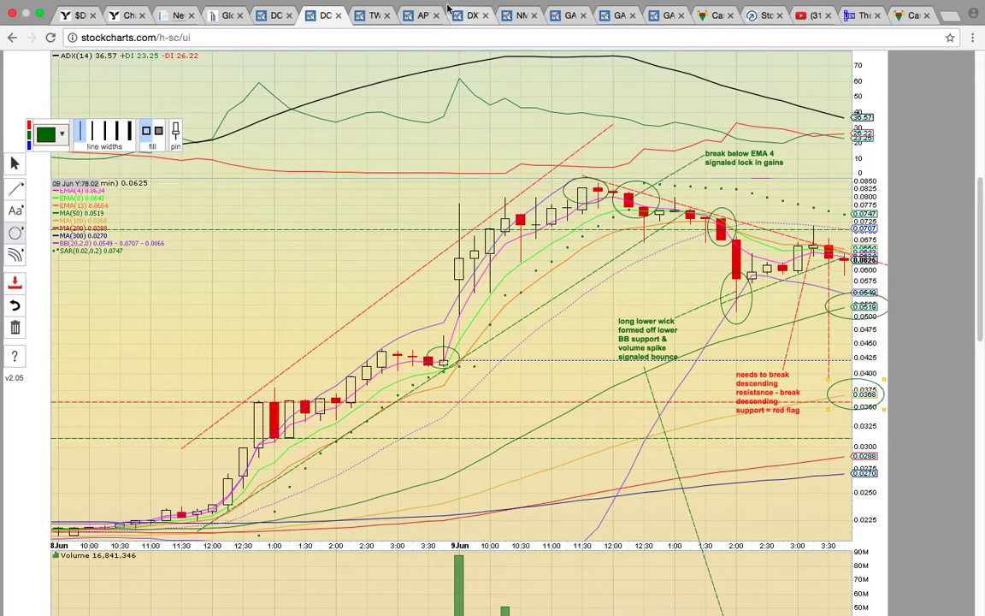
- Open the Canopy Growth (TWMJF) daily chart and examine its quote header and indicator panes
click(366, 15)
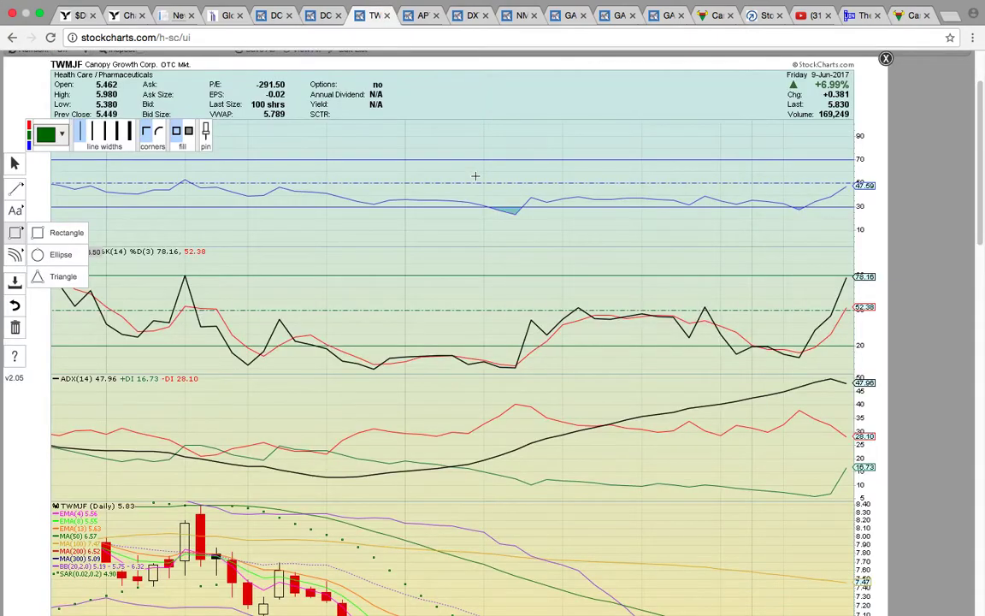
scroll(476, 177, down, 1)
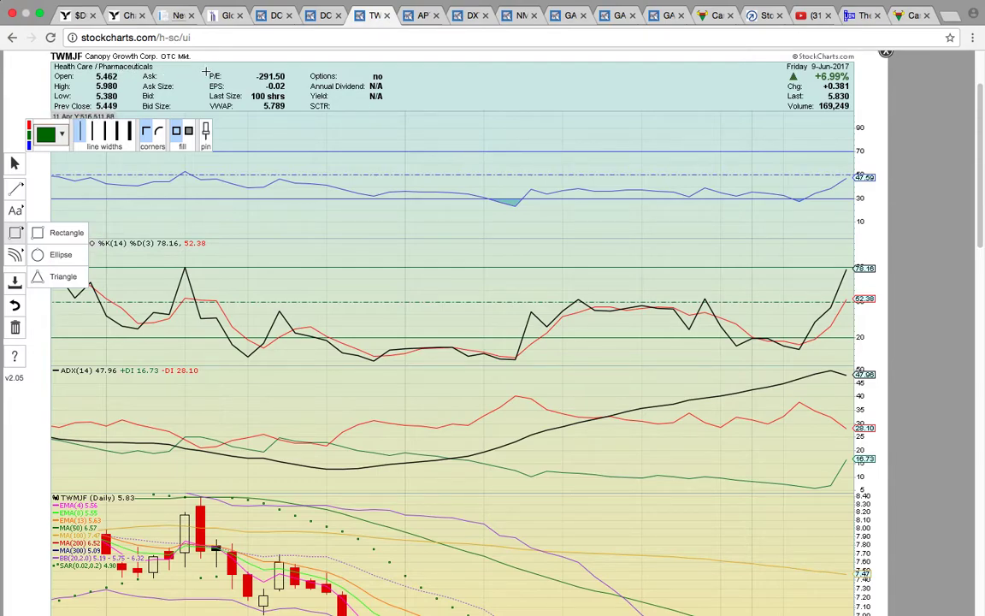
scroll(449, 288, down, 5)
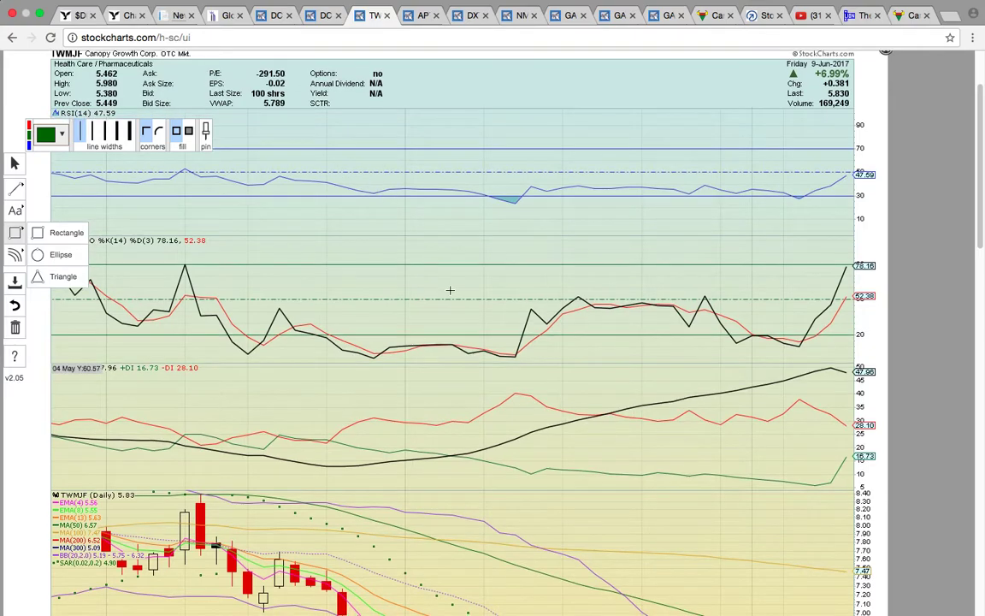
- Draw a rectangle around the 6 and 7 June lows and the end of the MA(300) line on the TWMJF price pane
scroll(449, 293, up, 2)
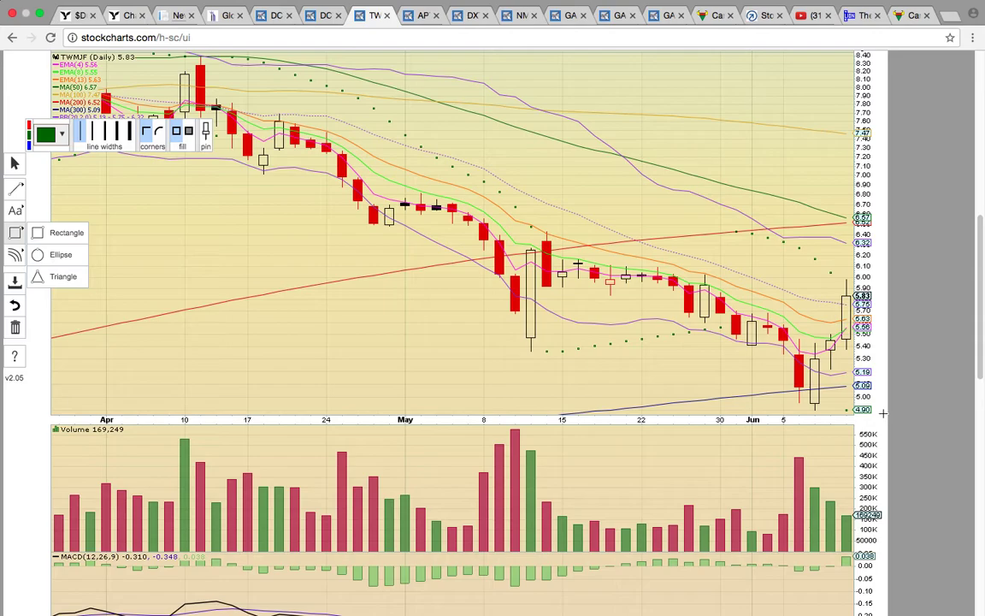
drag(877, 412, 768, 383)
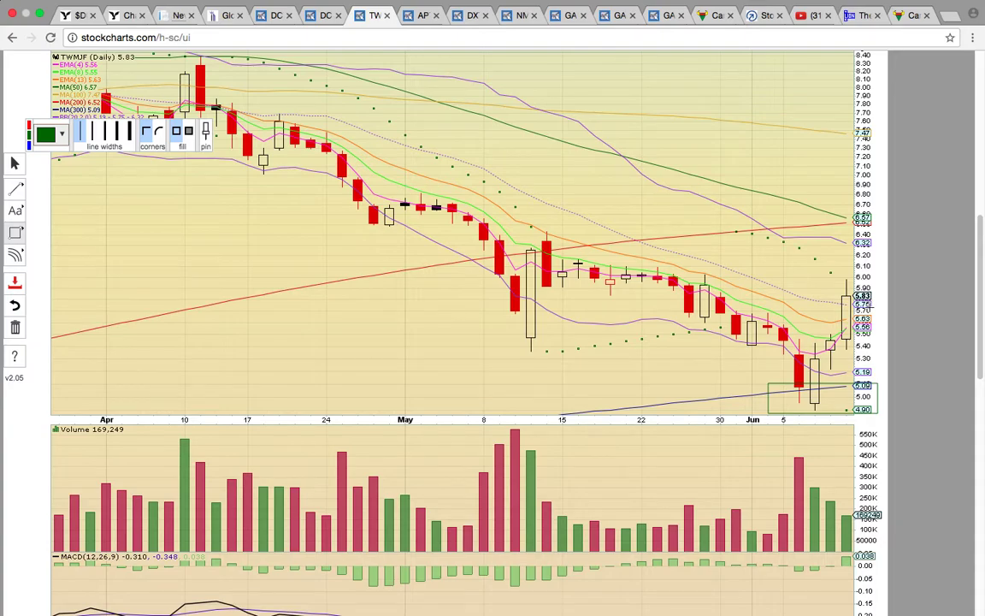
scroll(870, 305, up, 1)
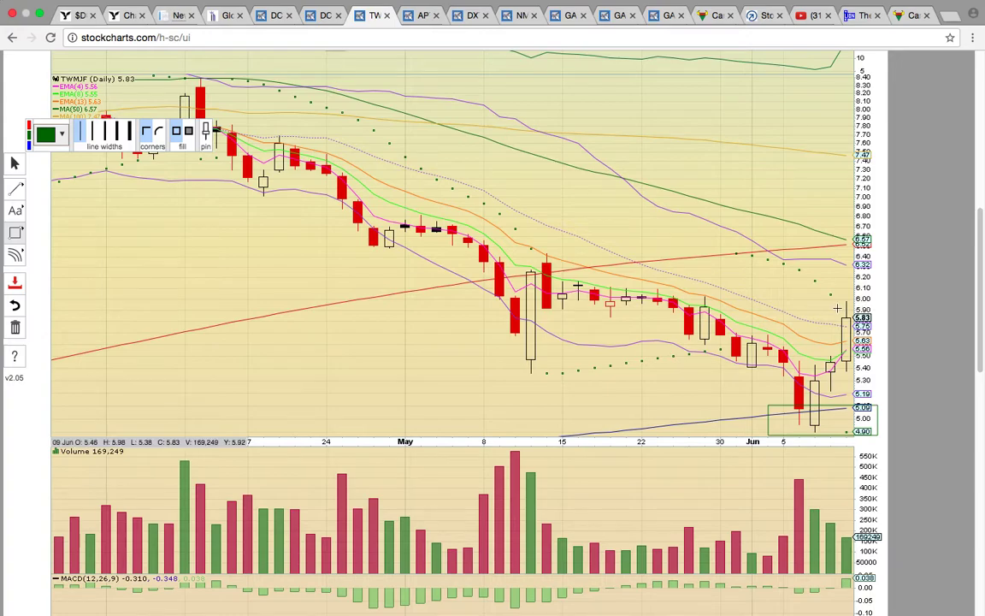
scroll(835, 308, down, 2)
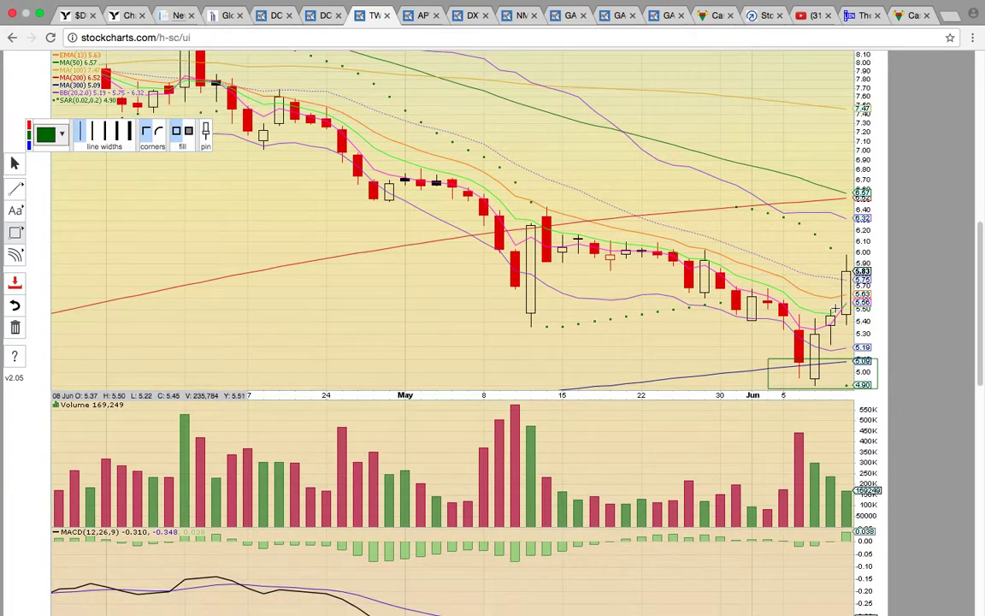
- Draw a rectangle around the 10 and 11 April peak candles and a narrow one in the empty area below them
scroll(835, 308, up, 12)
scroll(835, 308, down, 13)
scroll(834, 308, up, 1)
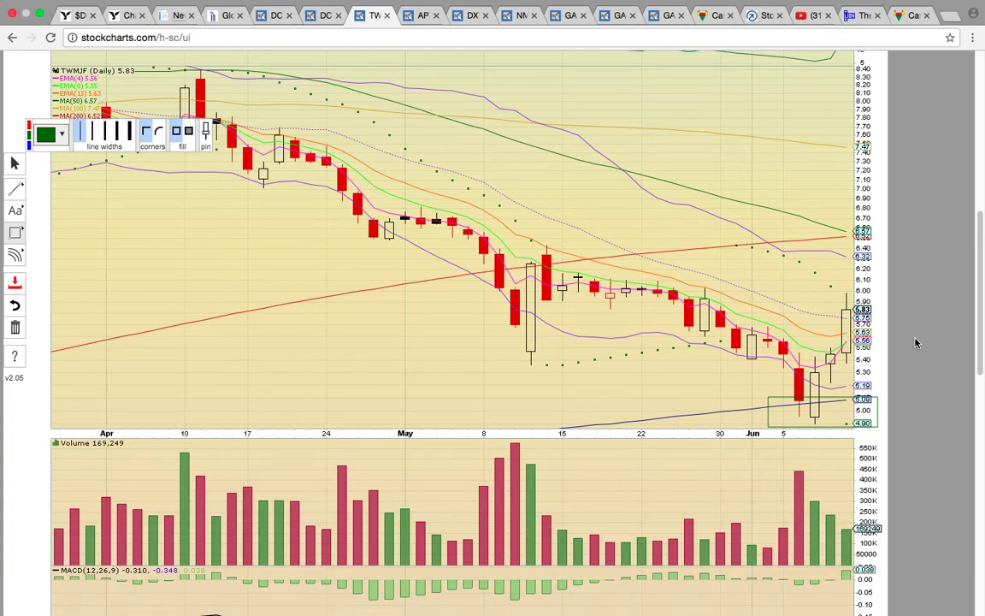
scroll(768, 293, up, 1)
scroll(530, 335, up, 6)
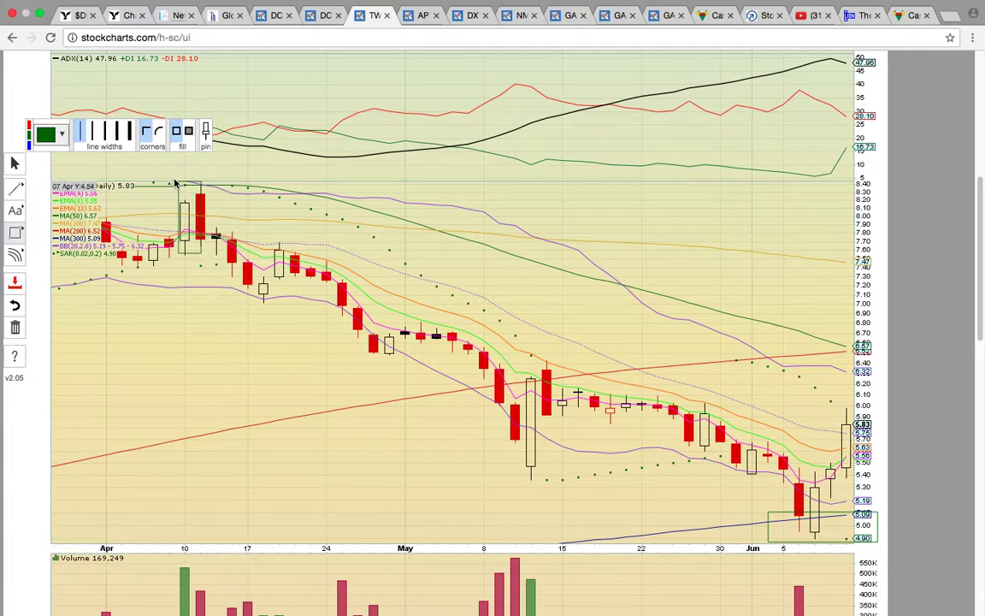
scroll(208, 336, down, 1)
mouse_move(170, 360)
mouse_down()
mouse_move(161, 417)
mouse_move(182, 446)
mouse_up()
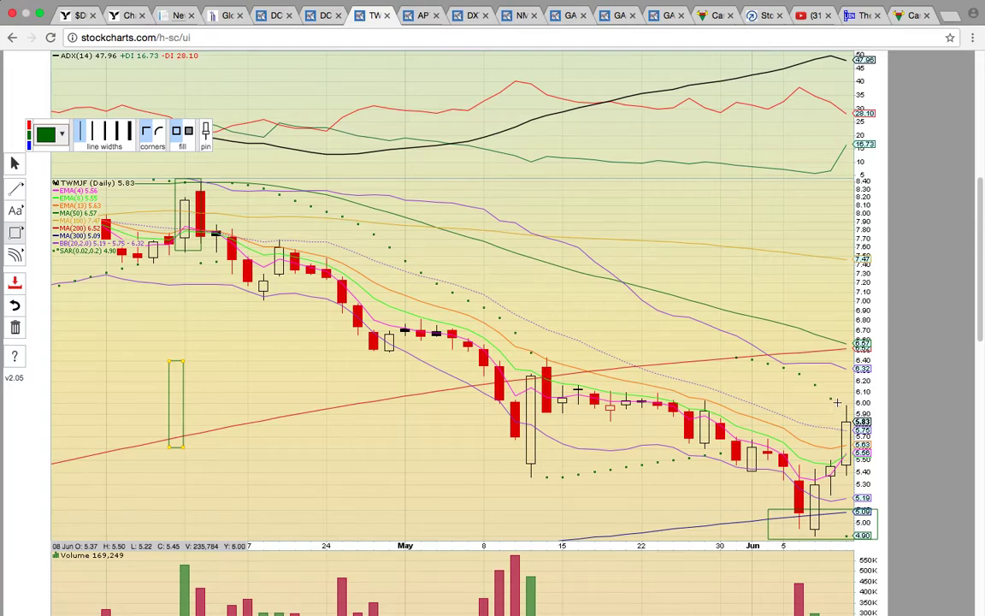
- Draw rectangles around the MA(50) and MA(200) line ends and around the latest SAR dot at 4.90
drag(877, 361, 819, 328)
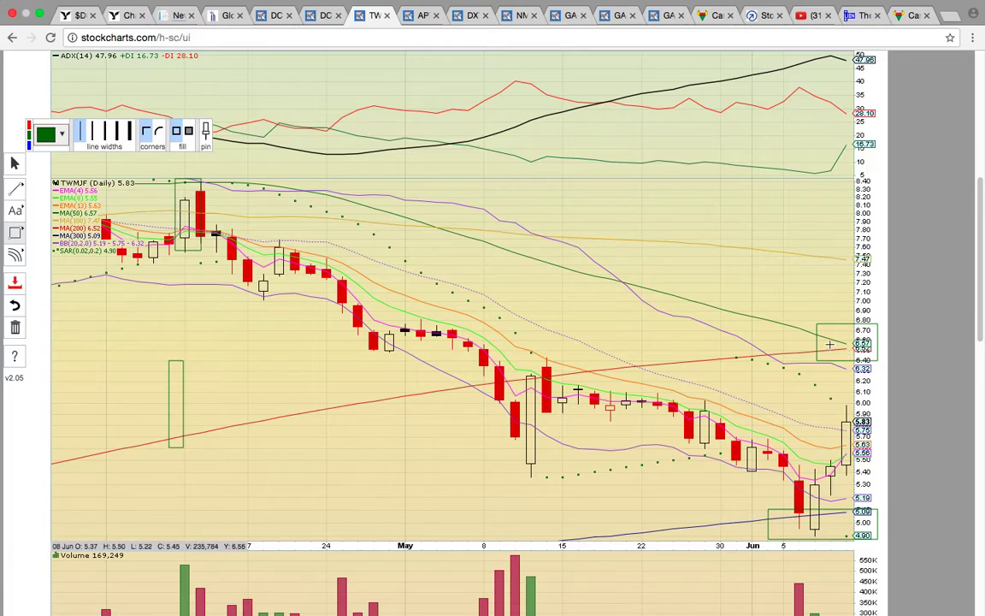
scroll(829, 344, down, 3)
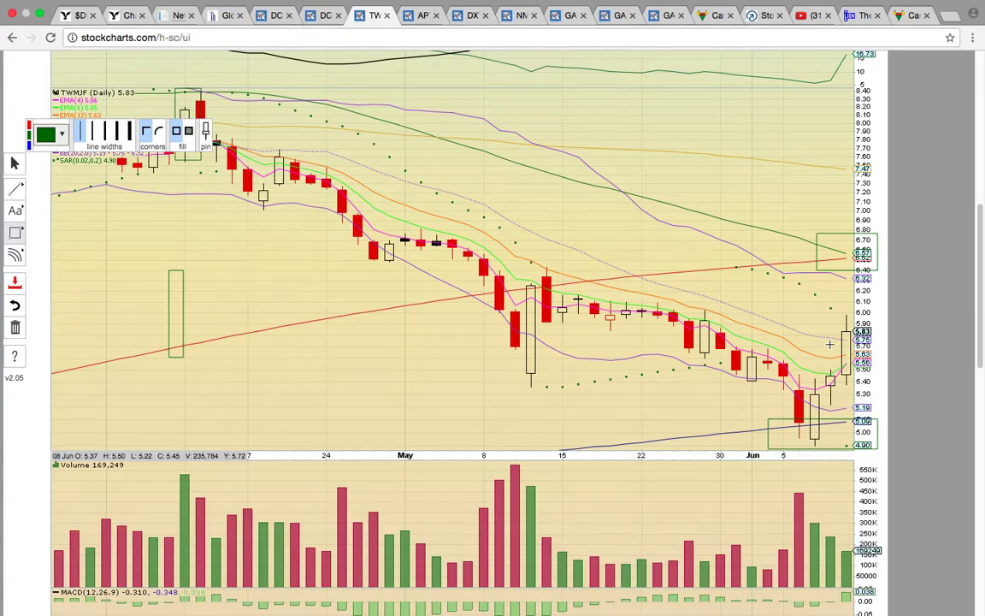
scroll(830, 342, down, 1)
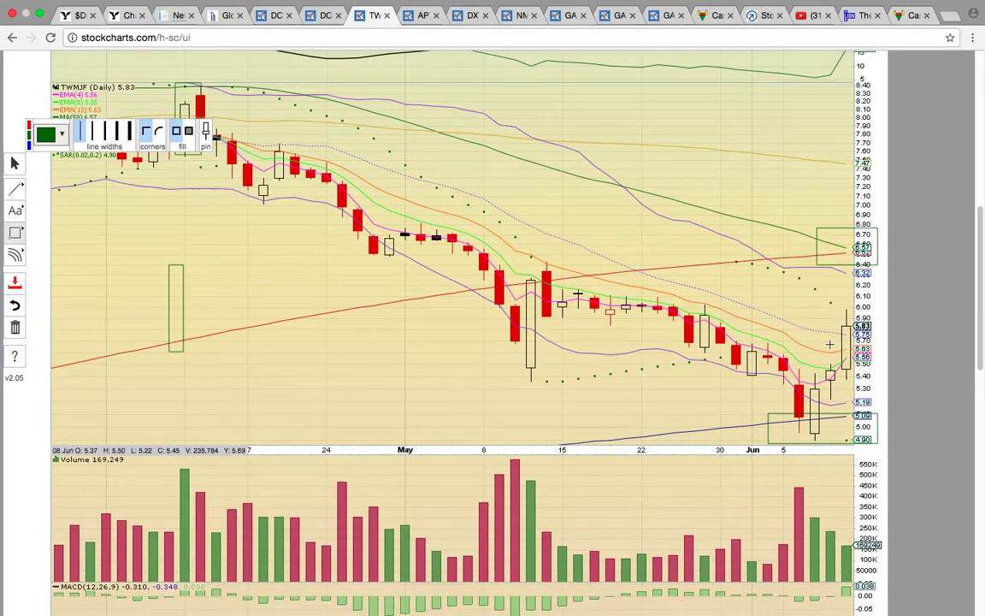
scroll(745, 309, down, 2)
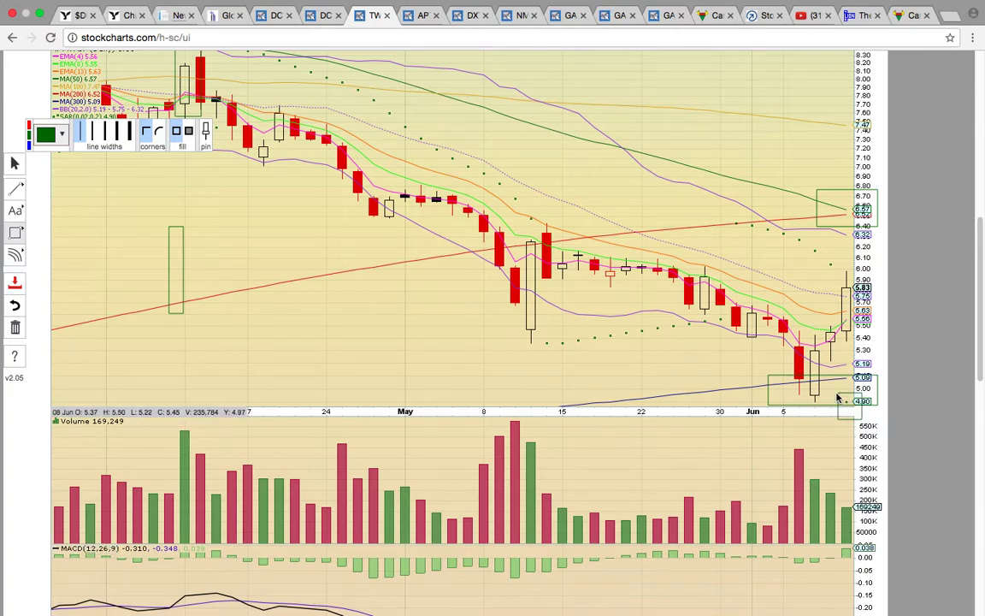
- Draw rectangles around the June bullish crossovers in the MACD(12,26,9) and MACD(8,13,5) panes
scroll(762, 363, down, 5)
drag(843, 499, 810, 460)
mouse_move(846, 598)
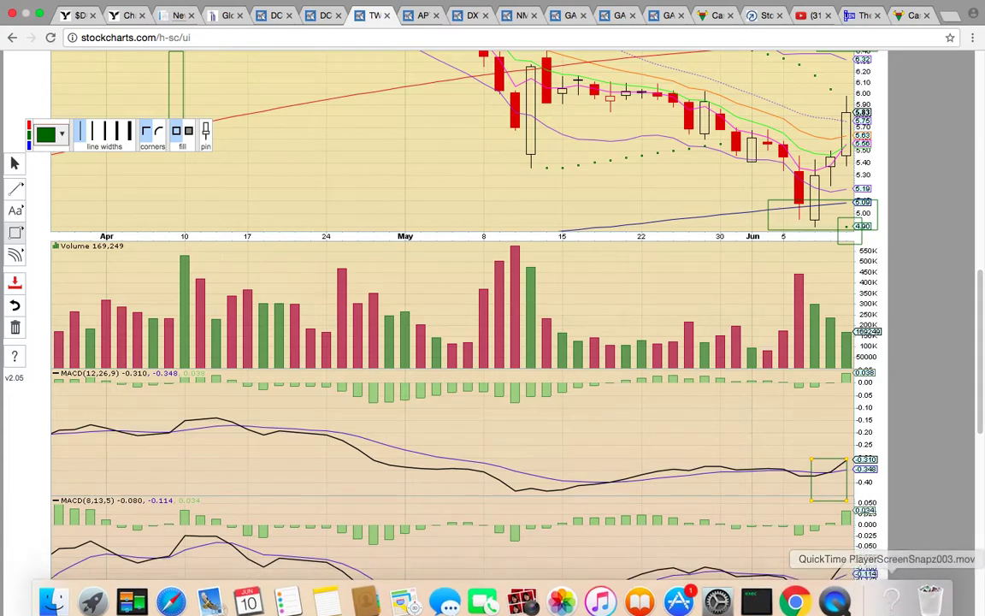
scroll(858, 522, down, 3)
drag(846, 462, 799, 488)
- Draw rectangles around the latest readings in the TWMJF RSI(14) and Fast STO panes
scroll(755, 103, up, 10)
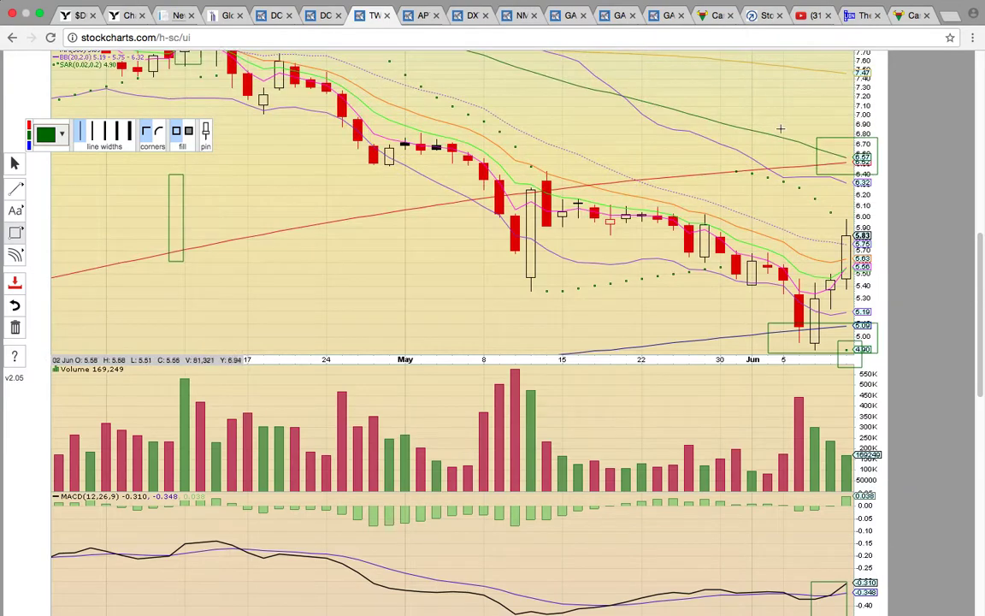
scroll(788, 145, up, 3)
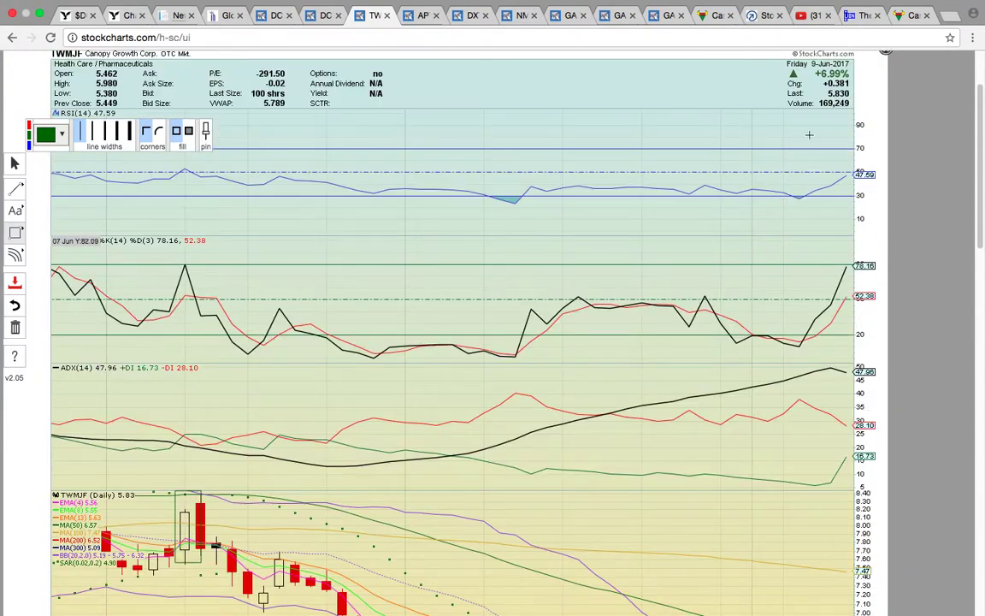
drag(888, 160, 818, 192)
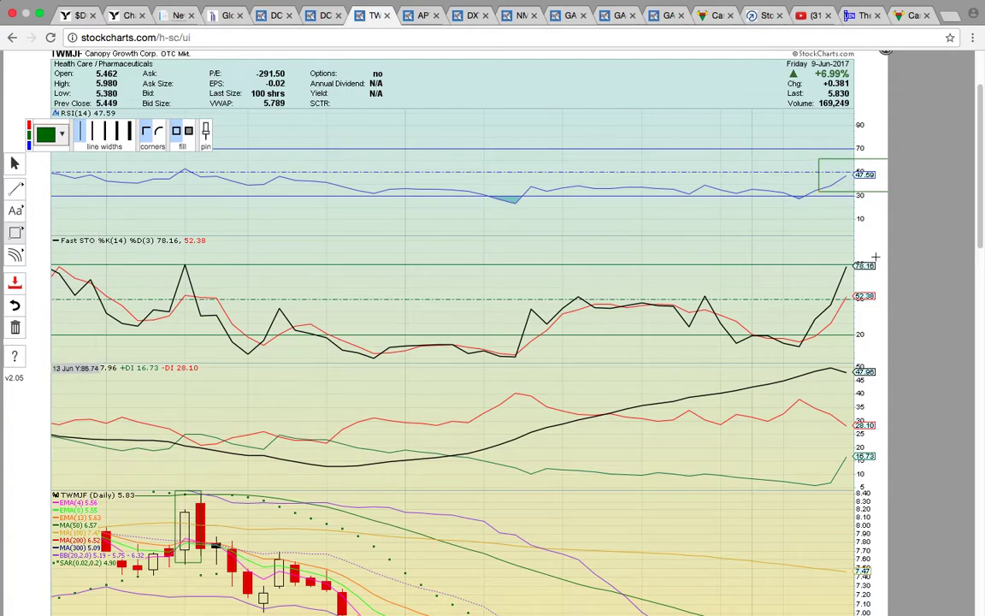
drag(877, 254, 788, 237)
scroll(627, 201, down, 2)
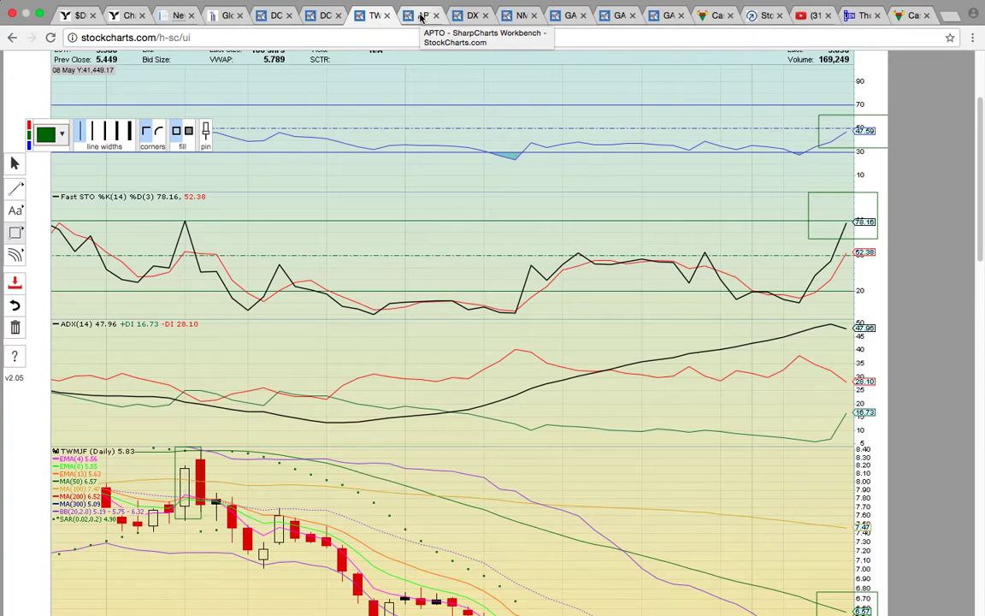
- Open the Aptose Biosciences (APTO) daily chart and examine its quote header and annotated indicator panes
click(421, 17)
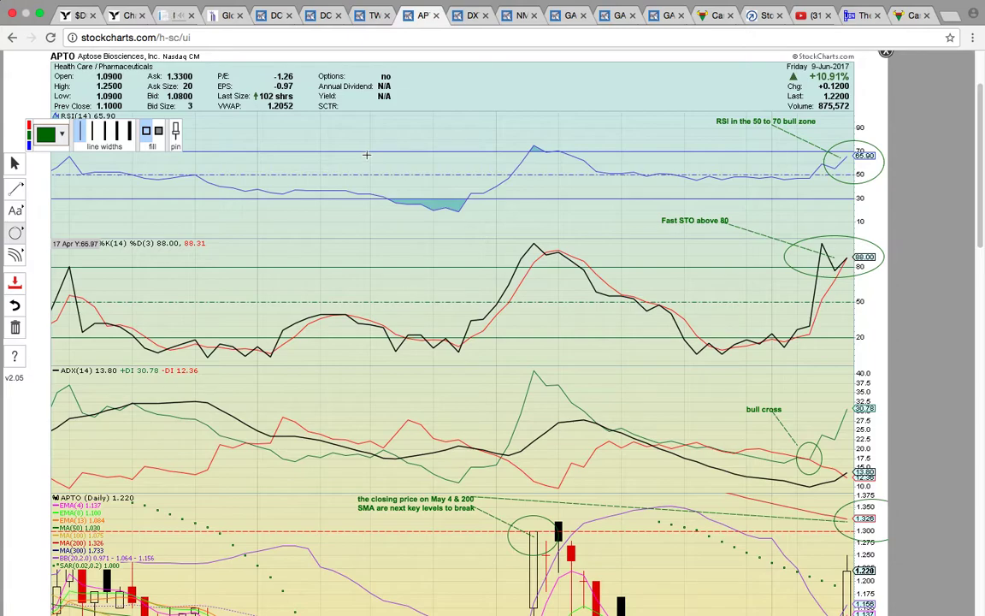
scroll(432, 185, up, 1)
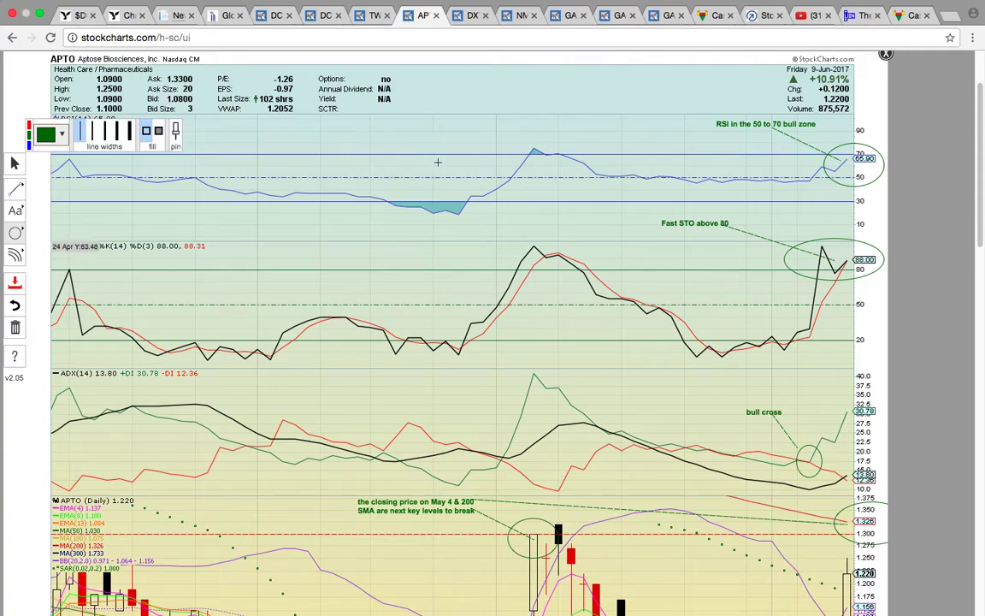
scroll(453, 154, down, 1)
scroll(452, 154, up, 1)
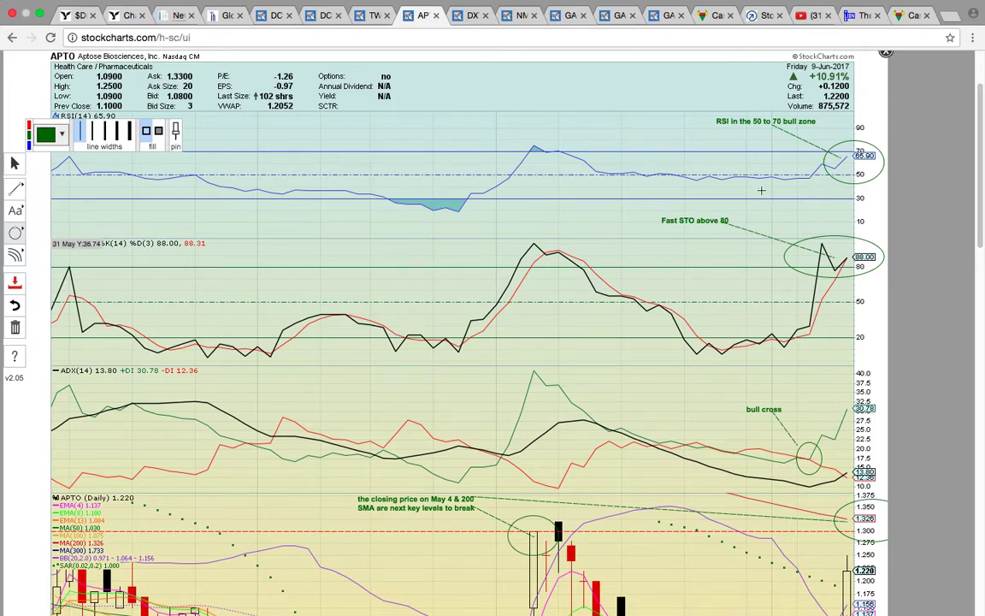
- Try to circle the tall white 7 June candle on the APTO price pane
scroll(761, 189, down, 5)
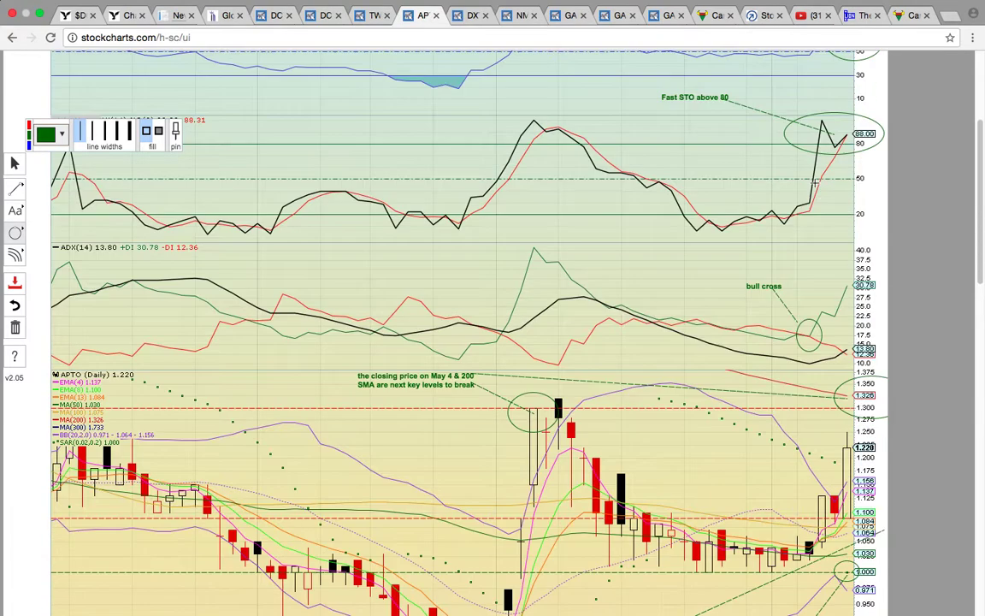
scroll(710, 315, down, 7)
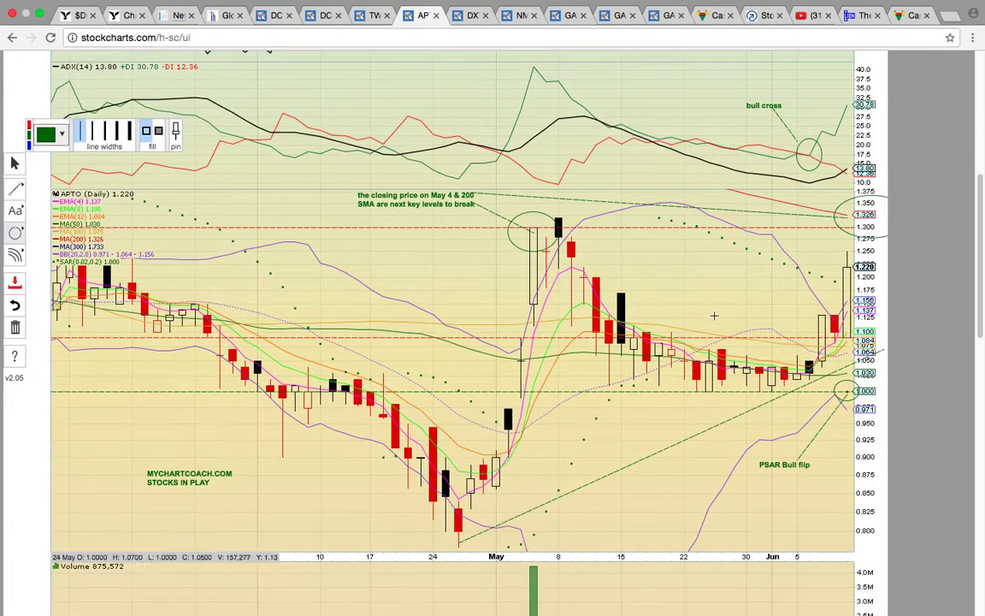
drag(815, 312, 831, 367)
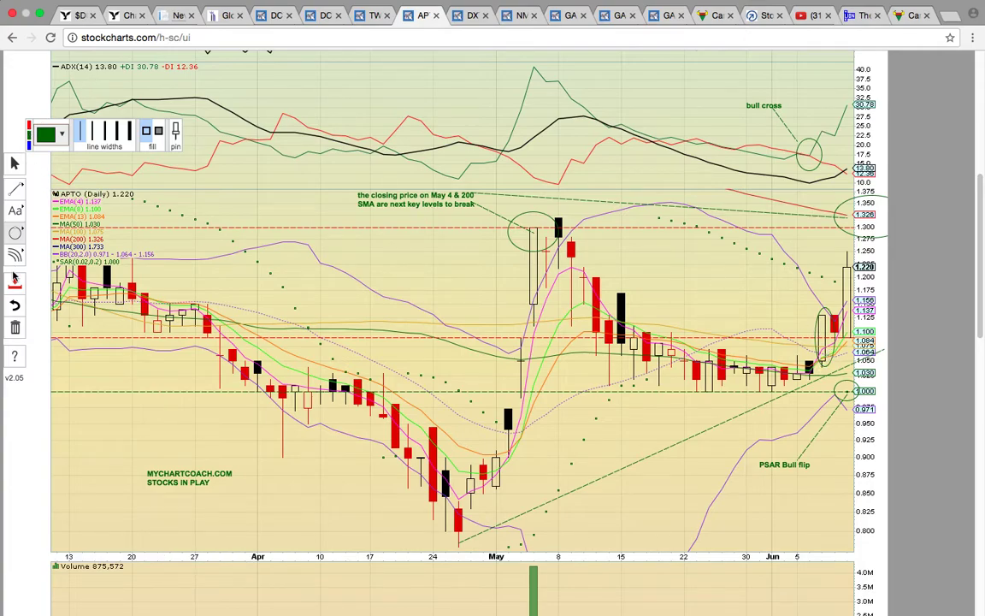
click(15, 310)
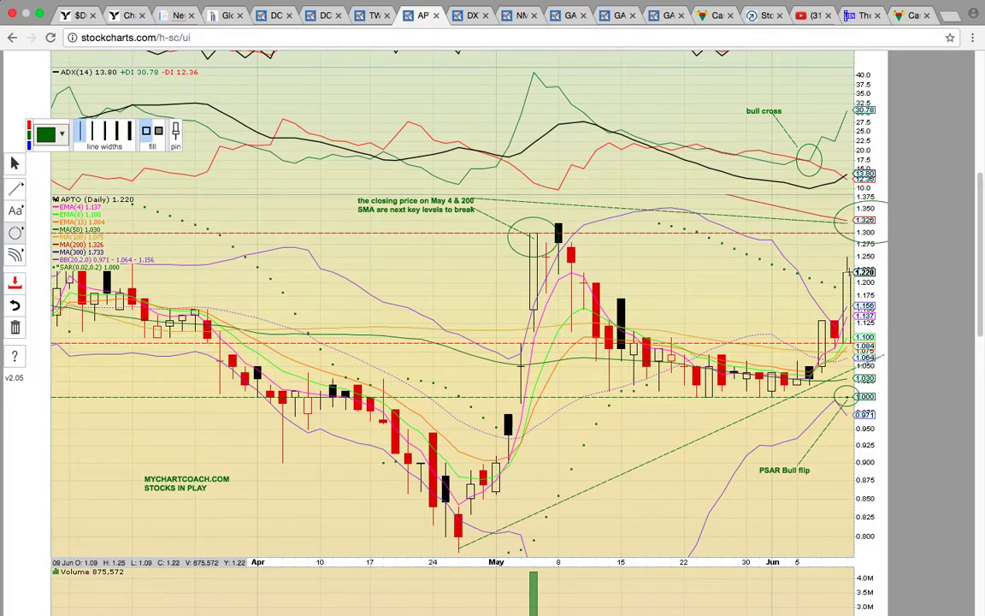
- Review the APTO volume spike, MACD crosses, PSAR flip, ADX cross and Fast STO notes against the key resistance levels
scroll(764, 255, down, 3)
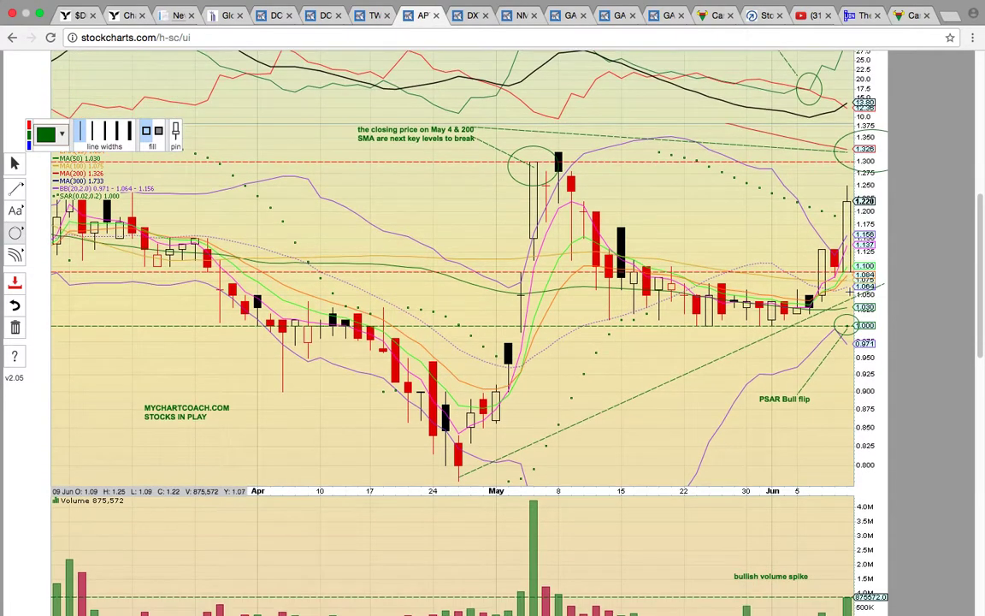
scroll(850, 291, down, 4)
scroll(849, 293, down, 7)
scroll(849, 288, up, 5)
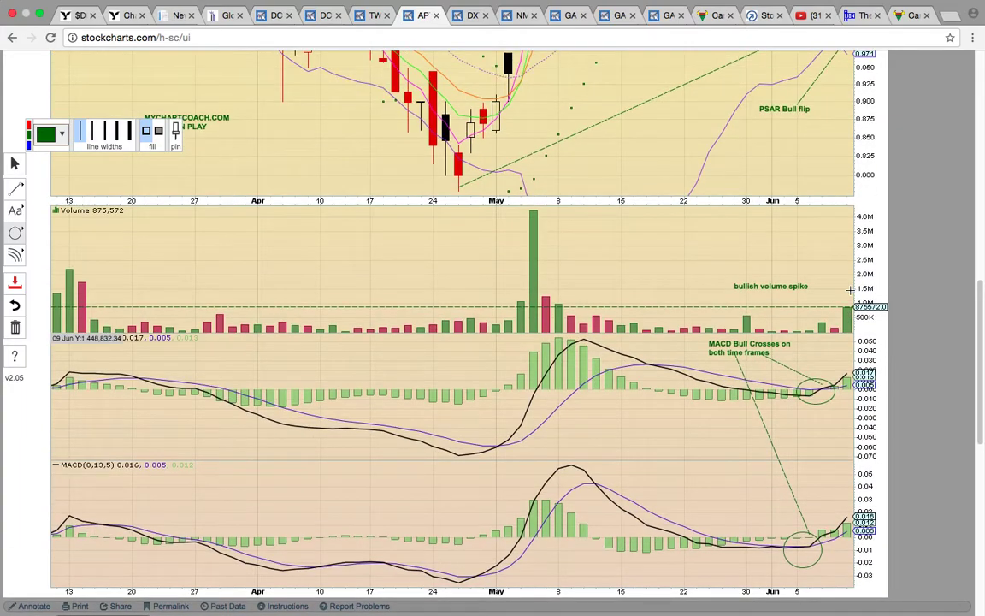
scroll(850, 289, down, 4)
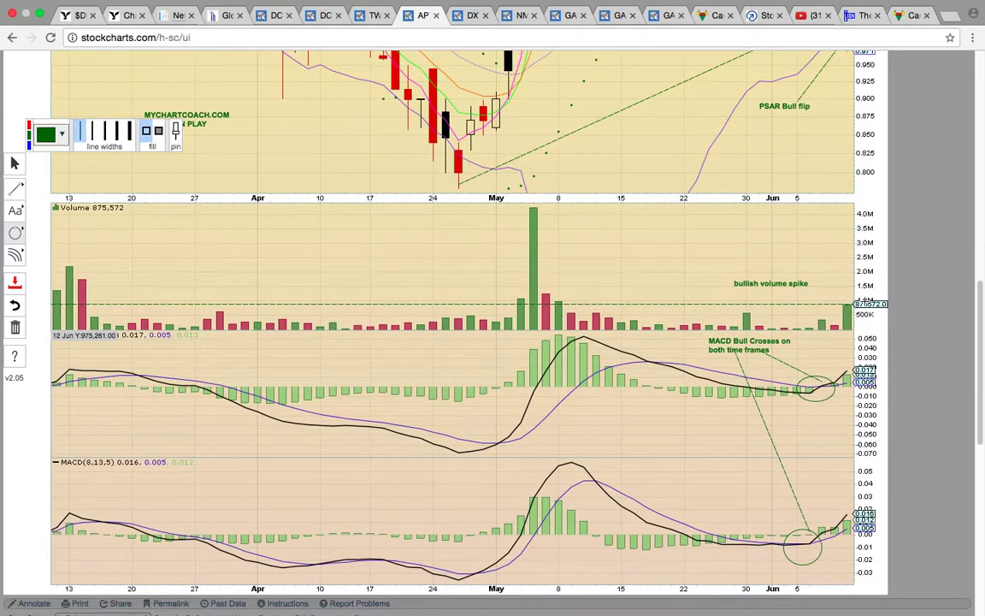
scroll(834, 360, up, 9)
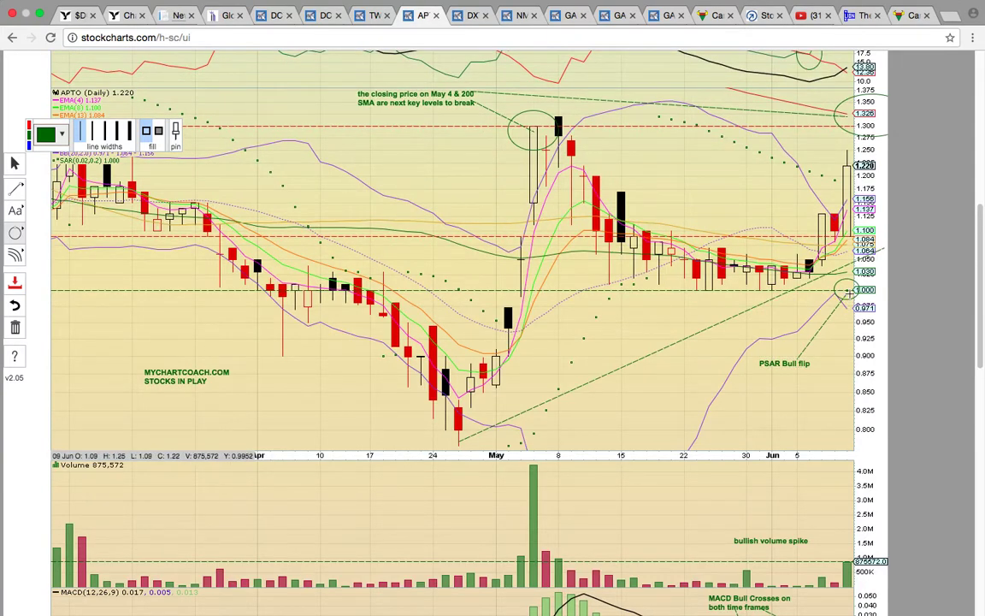
scroll(847, 295, up, 5)
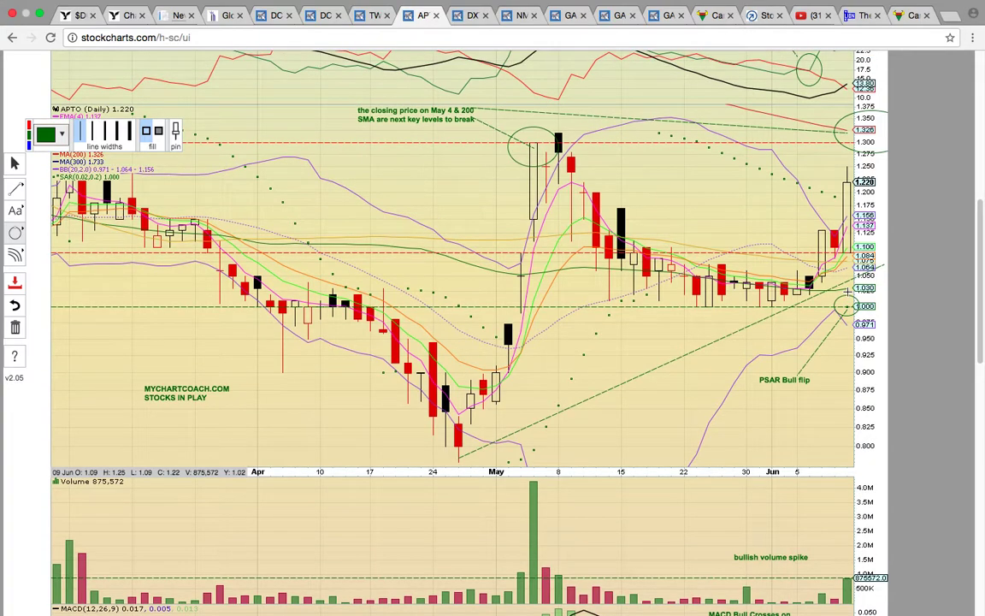
scroll(845, 290, up, 3)
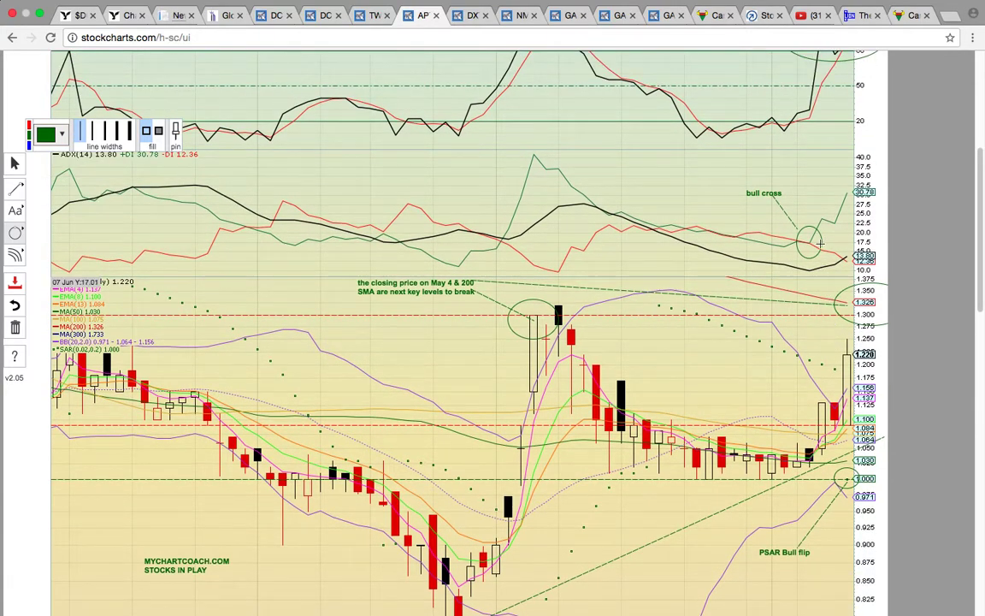
scroll(823, 273, up, 5)
scroll(817, 248, up, 4)
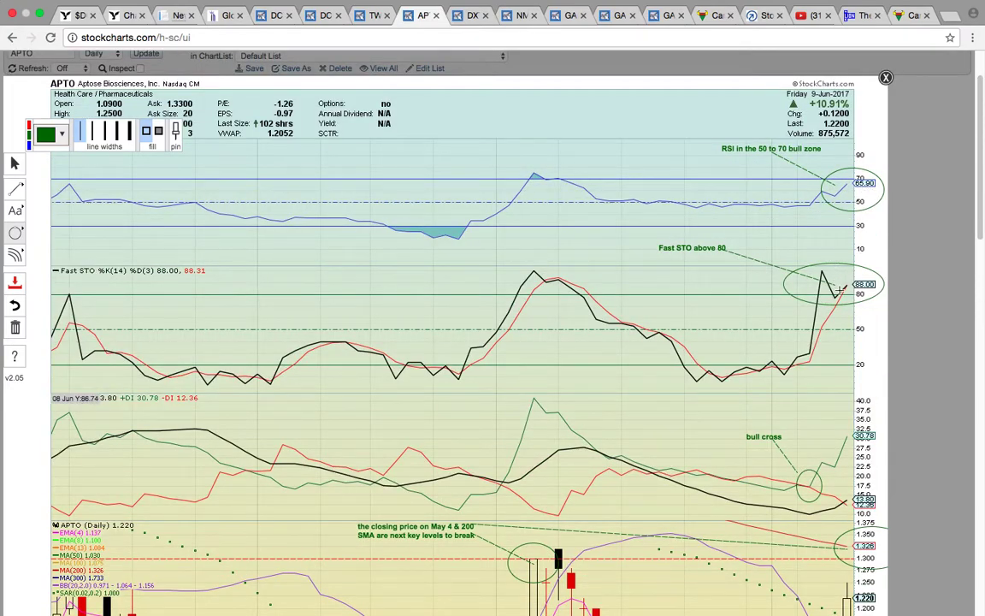
scroll(851, 248, down, 8)
scroll(755, 262, up, 1)
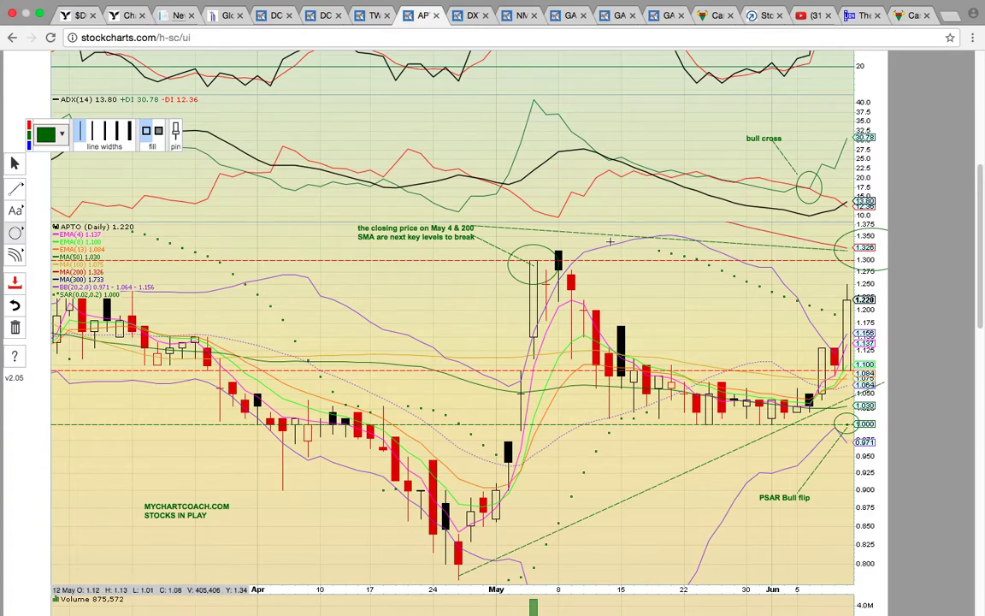
- Open the Dextera Surgical (DXTR) daily chart and examine its quote header and annotated RSI, Fast STO and ADX panes
click(473, 15)
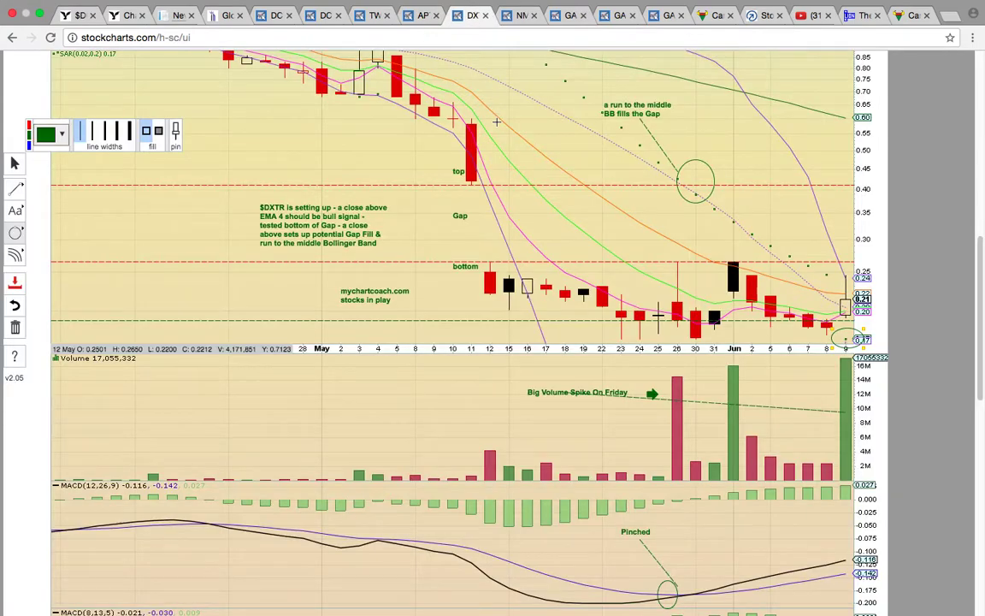
scroll(516, 175, up, 10)
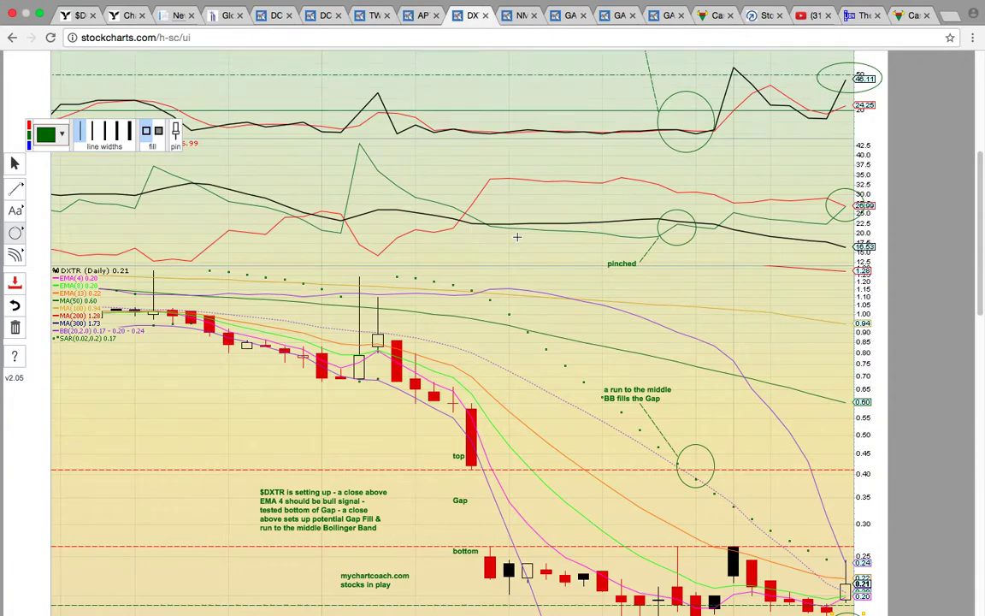
scroll(516, 239, up, 2)
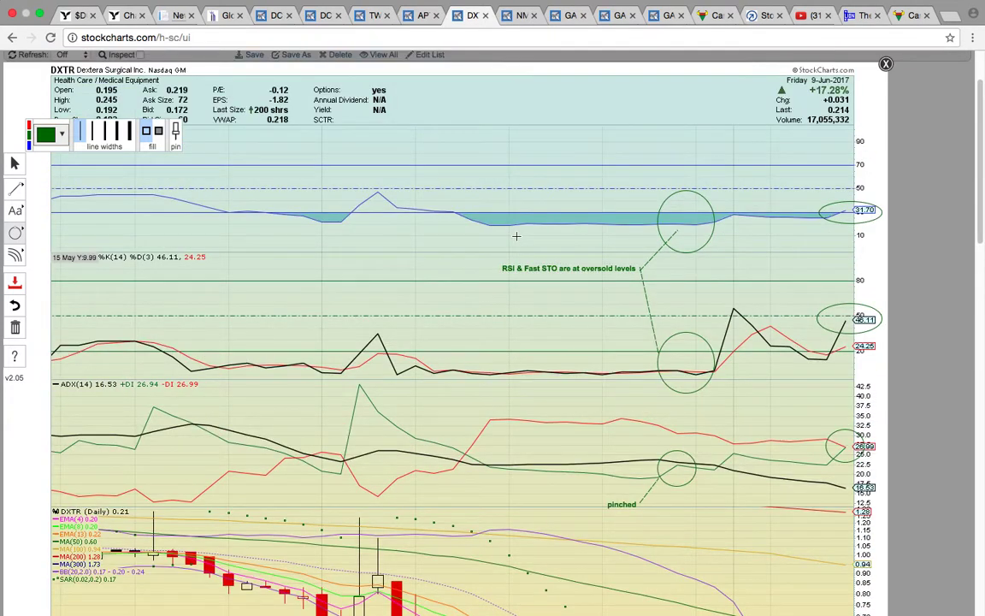
scroll(516, 236, down, 1)
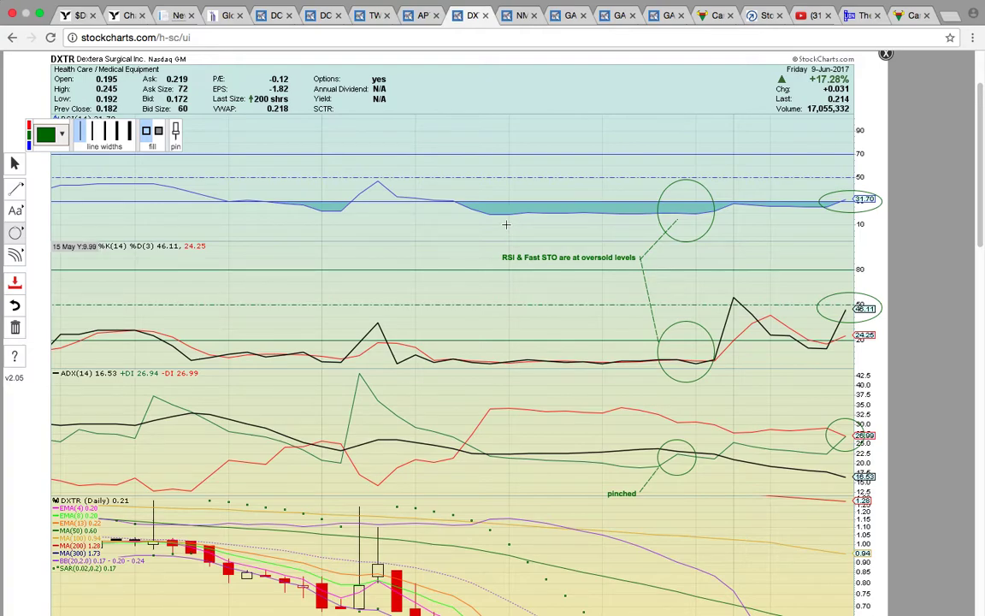
- Review the DXTR gap-fill setup notes on the price pane against the circled RSI, Fast STO and ADX signals
scroll(507, 225, down, 1)
scroll(506, 224, down, 2)
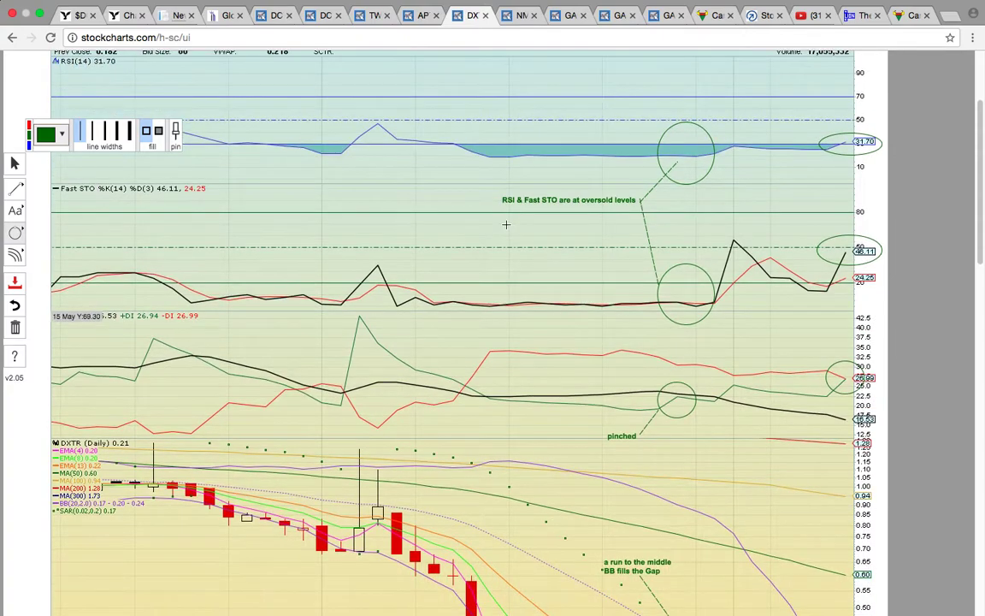
scroll(506, 224, down, 1)
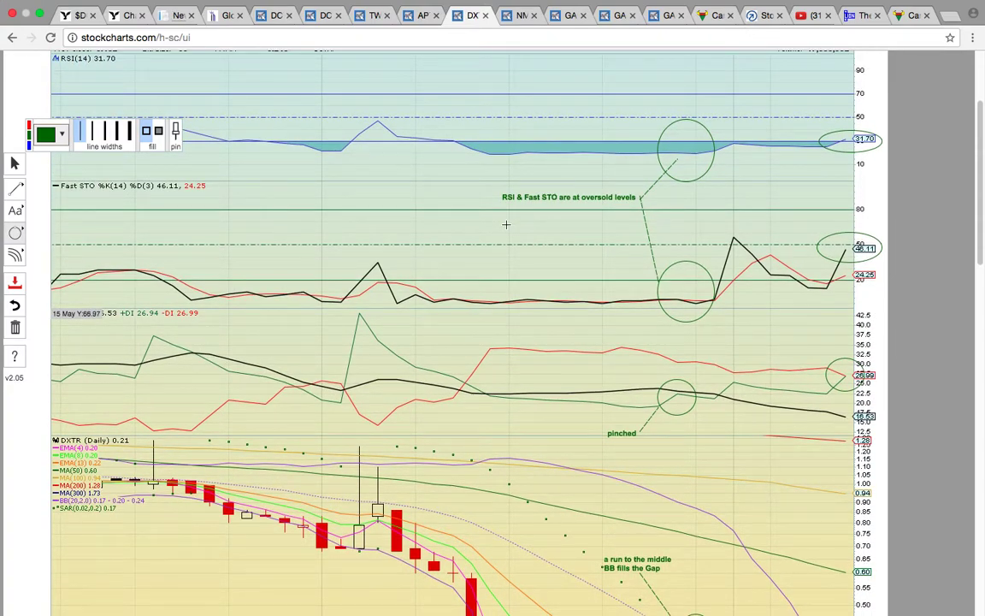
scroll(506, 224, down, 6)
scroll(506, 224, up, 2)
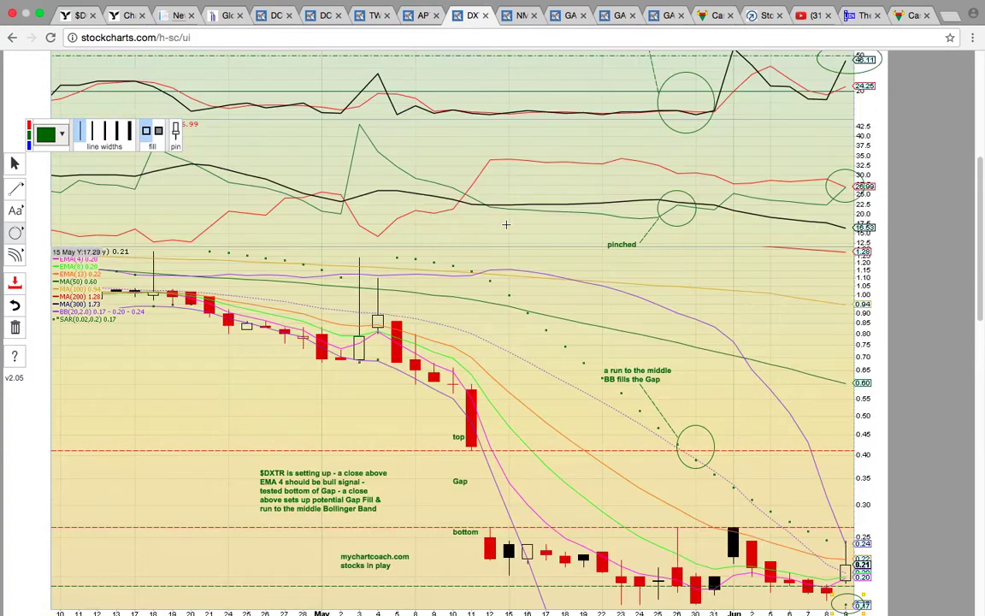
scroll(507, 224, up, 8)
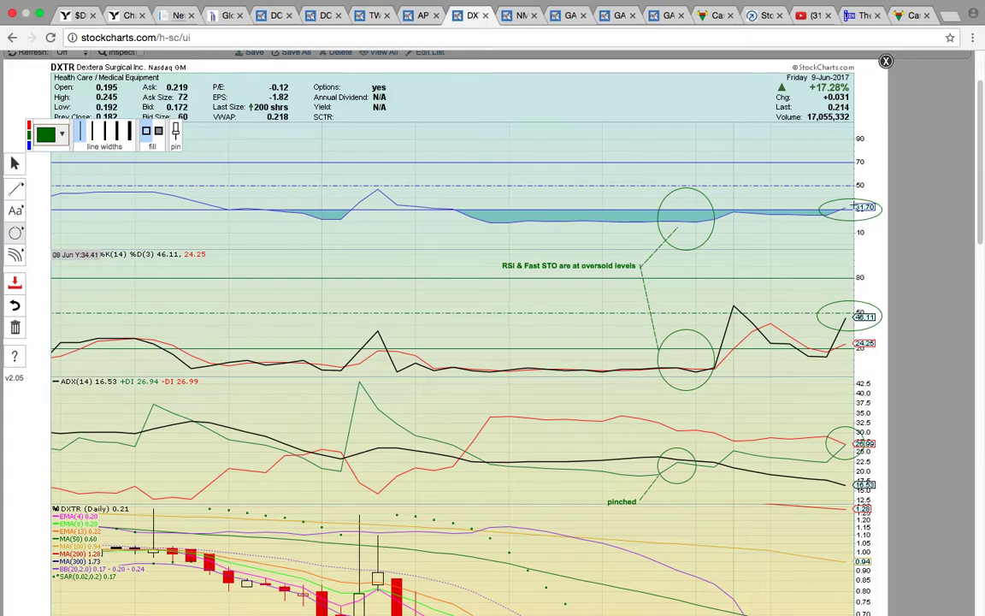
scroll(835, 220, down, 3)
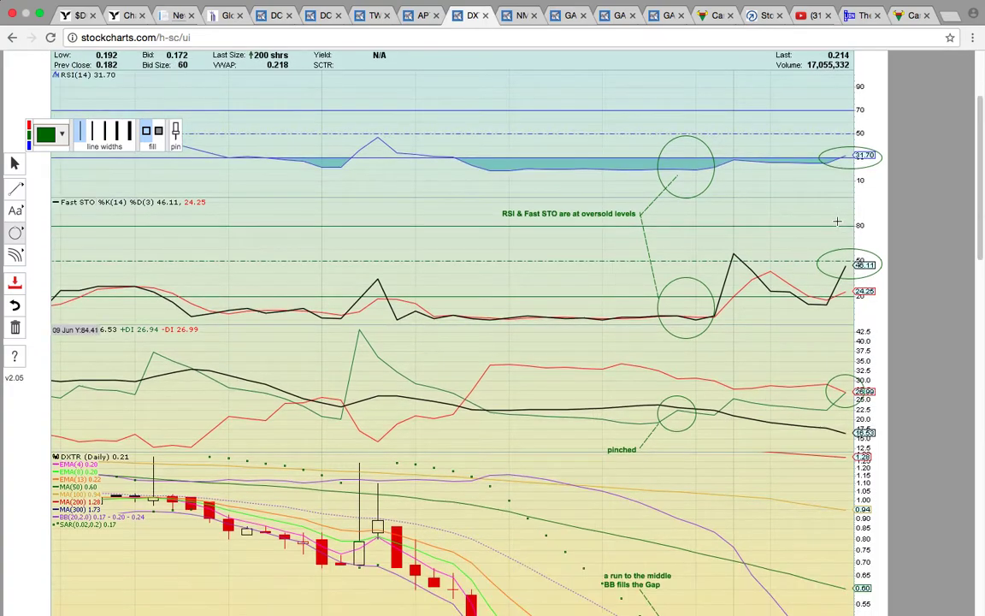
scroll(835, 220, down, 1)
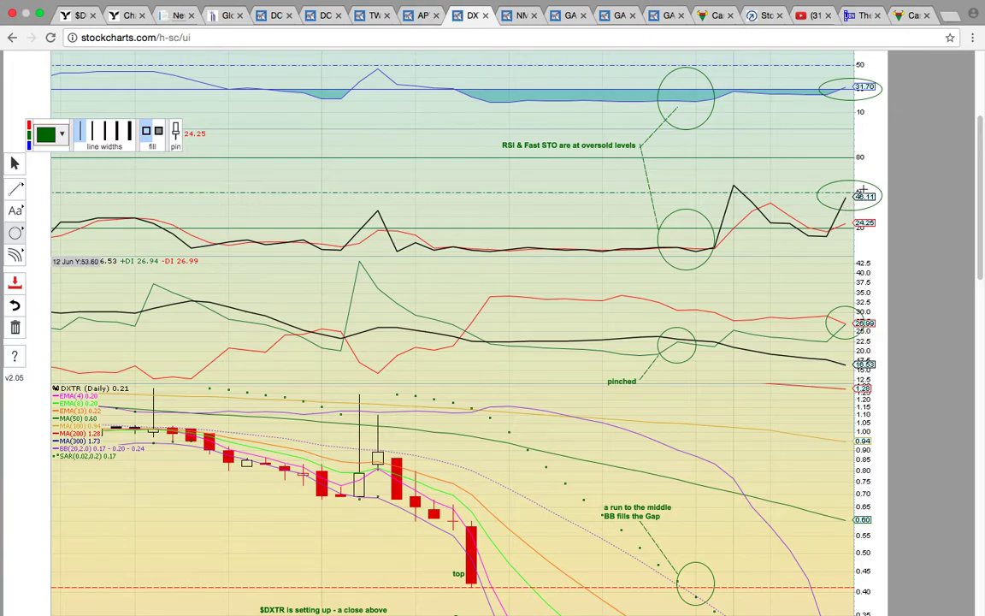
- Mark the latest Fast STO %K reading on the DXTR chart with a small ellipse
right_click(849, 192)
drag(856, 199, 874, 209)
scroll(821, 274, down, 2)
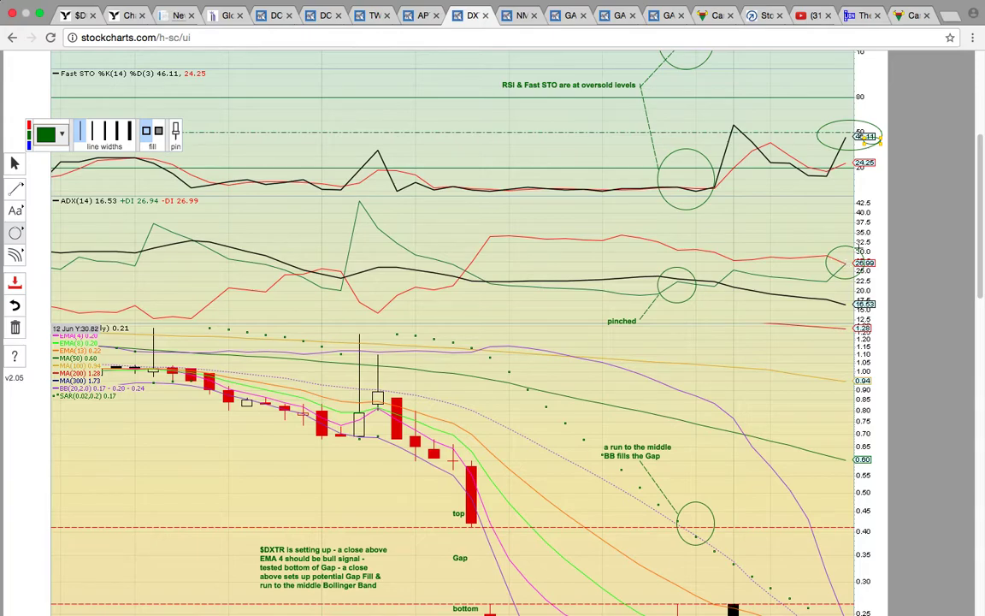
- Circle the gap bottom at the 12 May candle's high and the 0.40 axis level on the DXTR price pane
scroll(761, 257, down, 5)
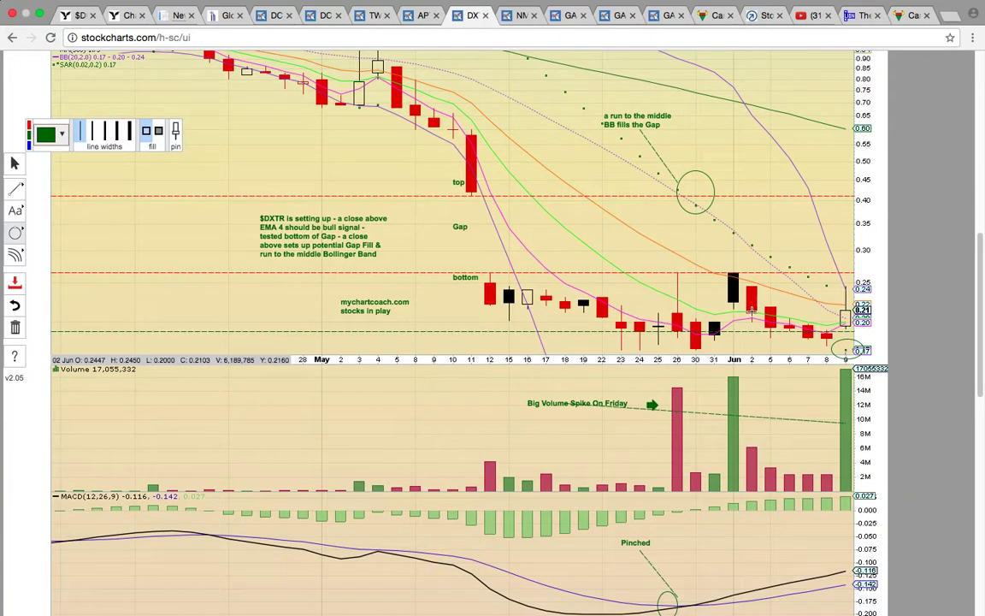
scroll(821, 334, up, 1)
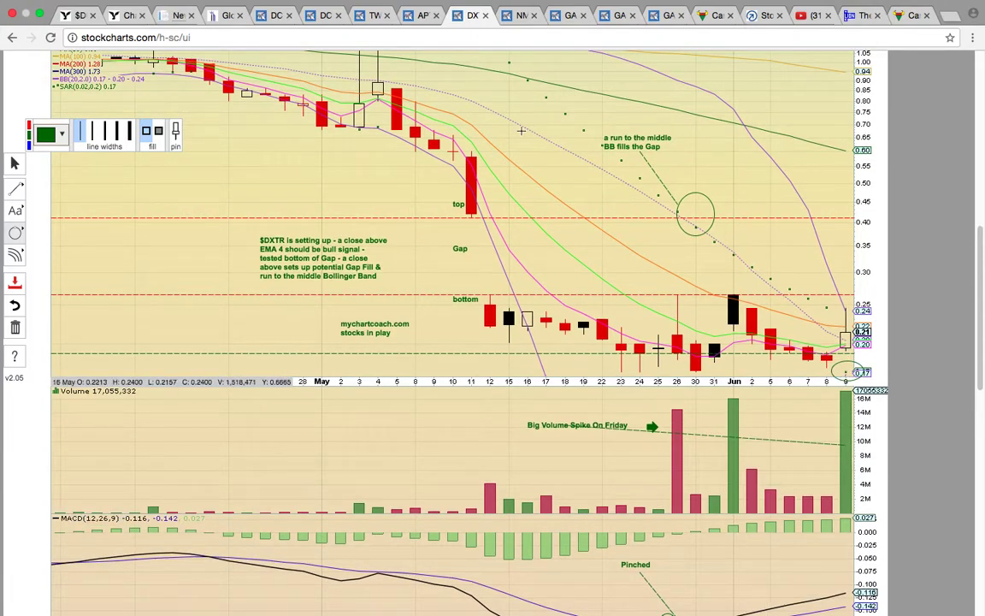
scroll(826, 353, up, 5)
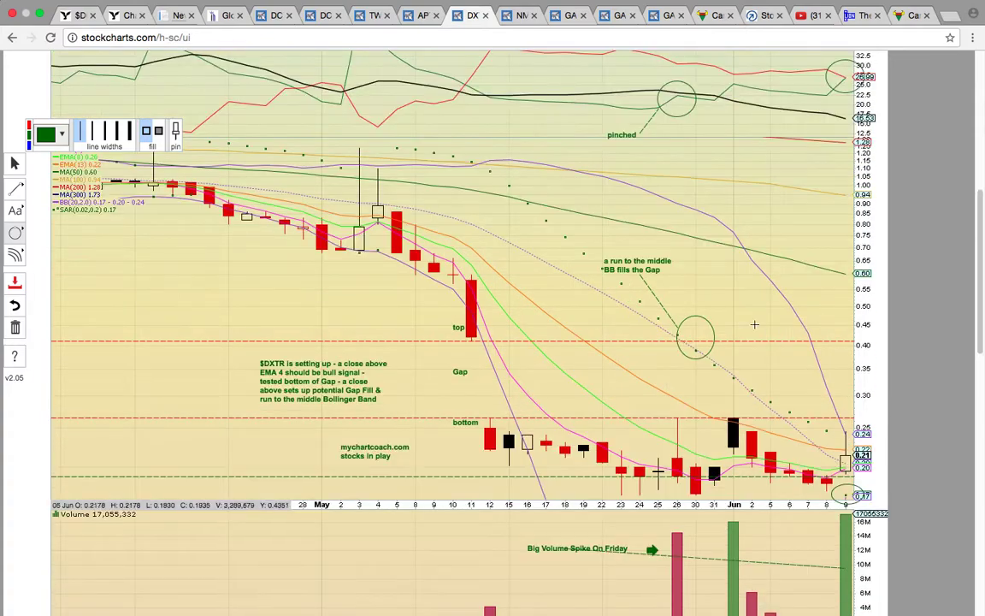
scroll(708, 402, down, 2)
scroll(708, 402, down, 4)
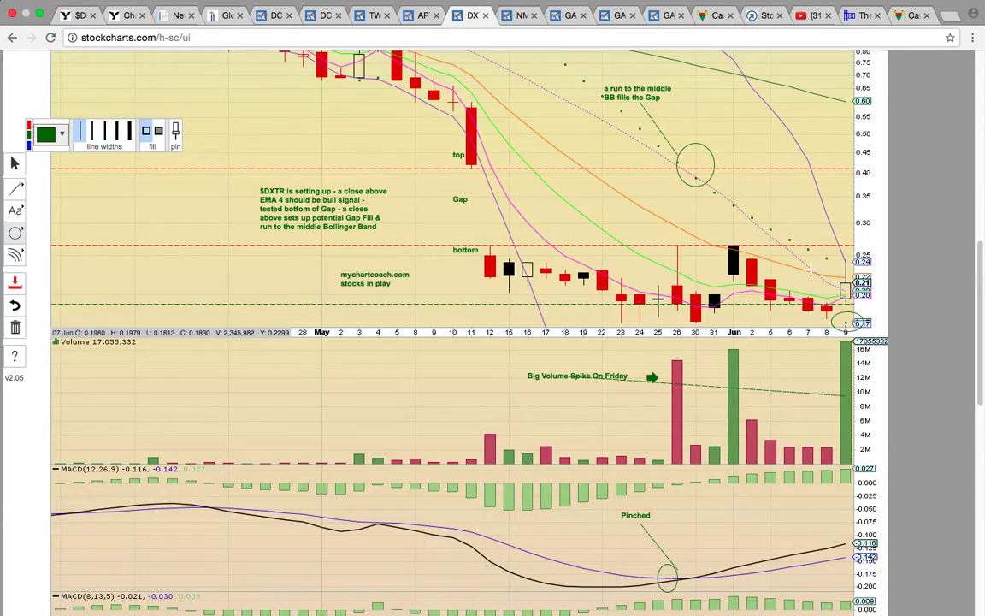
scroll(811, 270, up, 1)
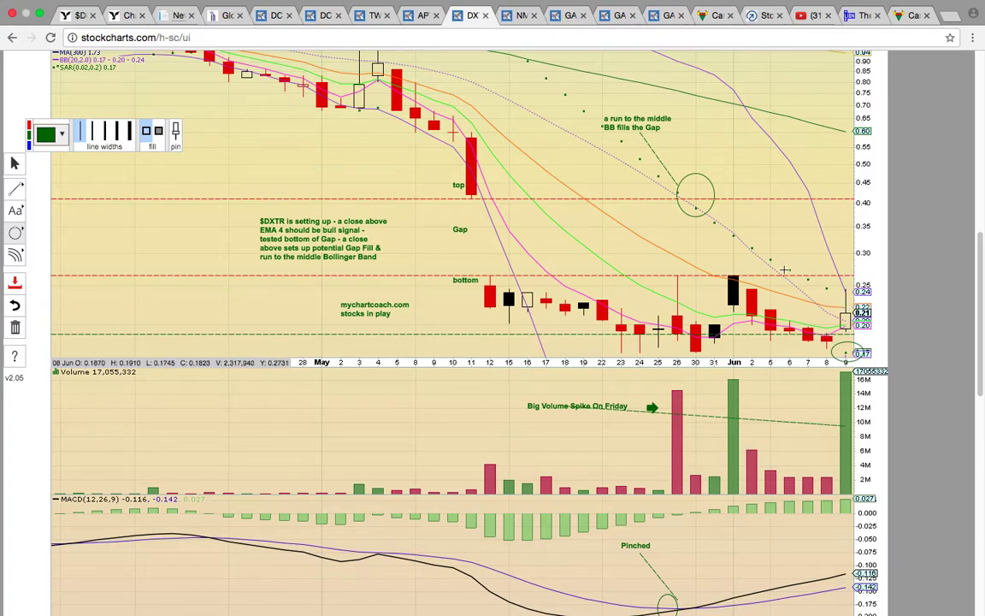
drag(500, 283, 467, 272)
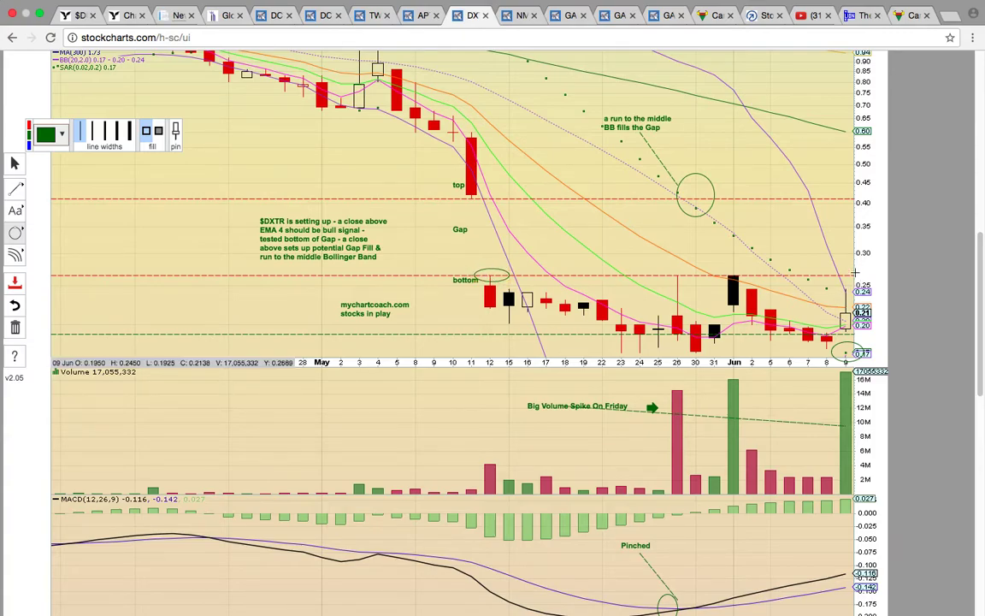
drag(881, 210, 847, 195)
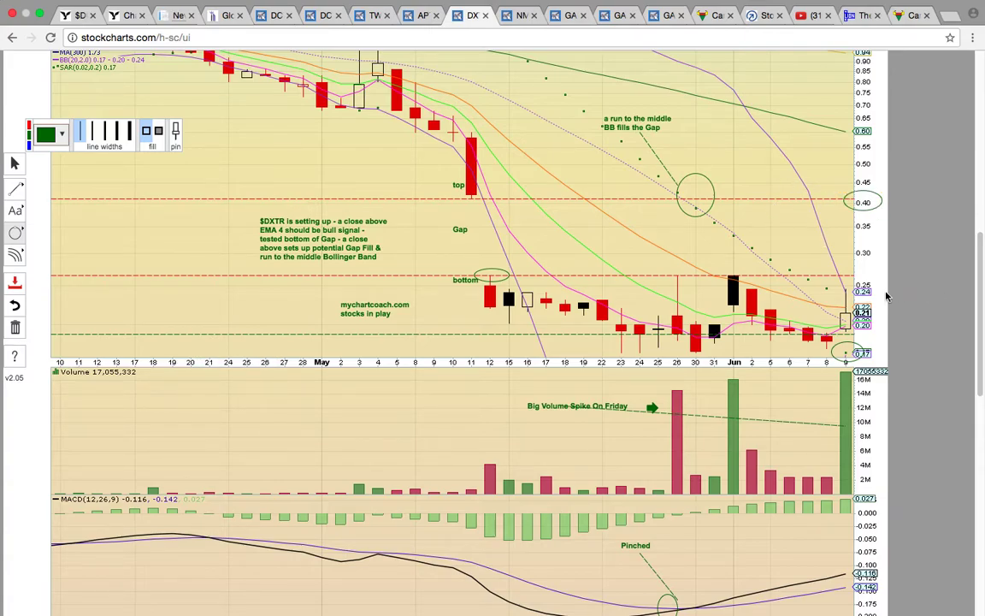
- Examine the DXTR volume spike and the annotated pinch and bull cross on the two MACD panes
scroll(712, 317, down, 2)
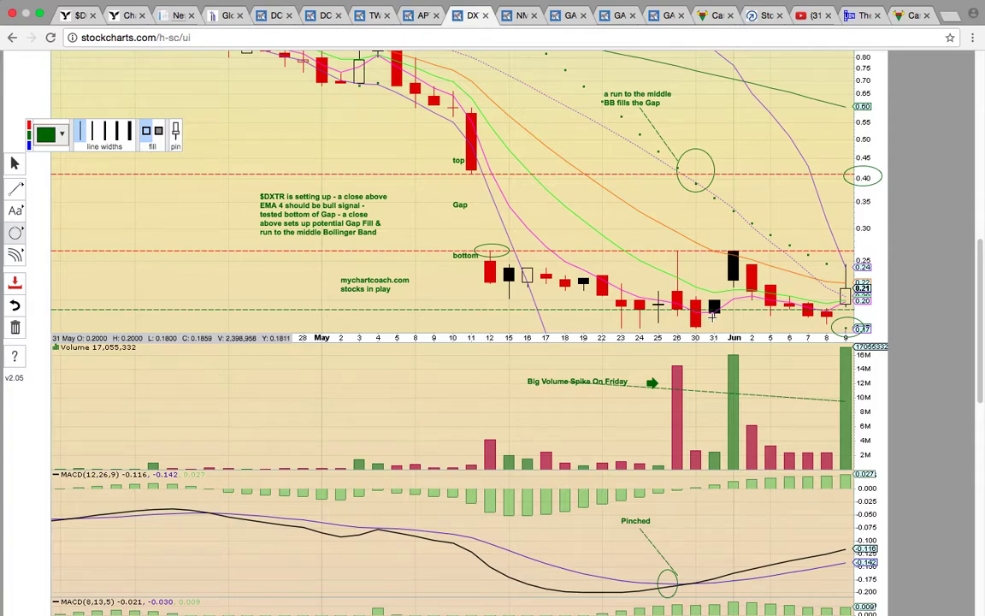
scroll(711, 317, down, 5)
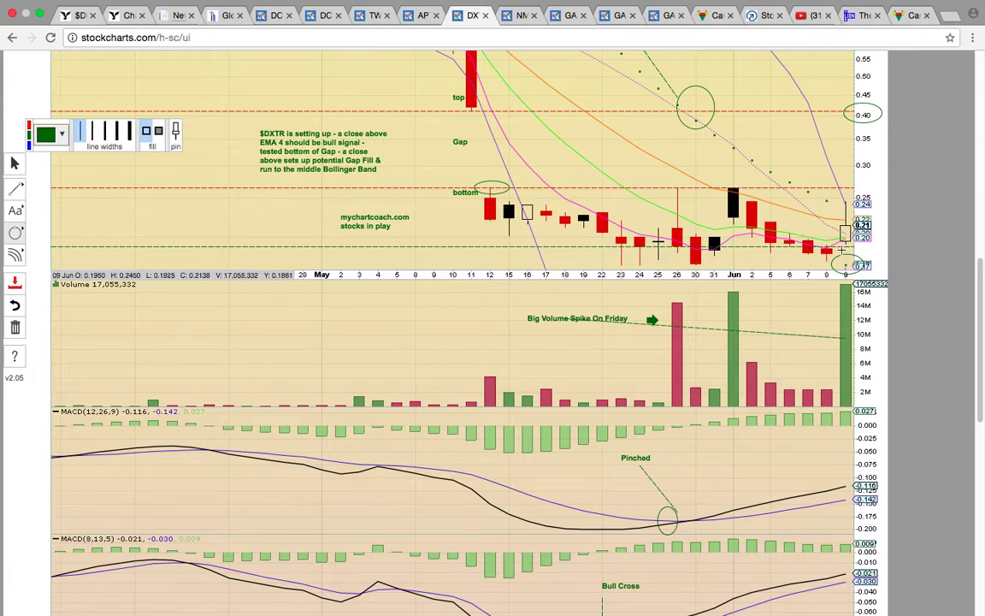
scroll(847, 231, down, 2)
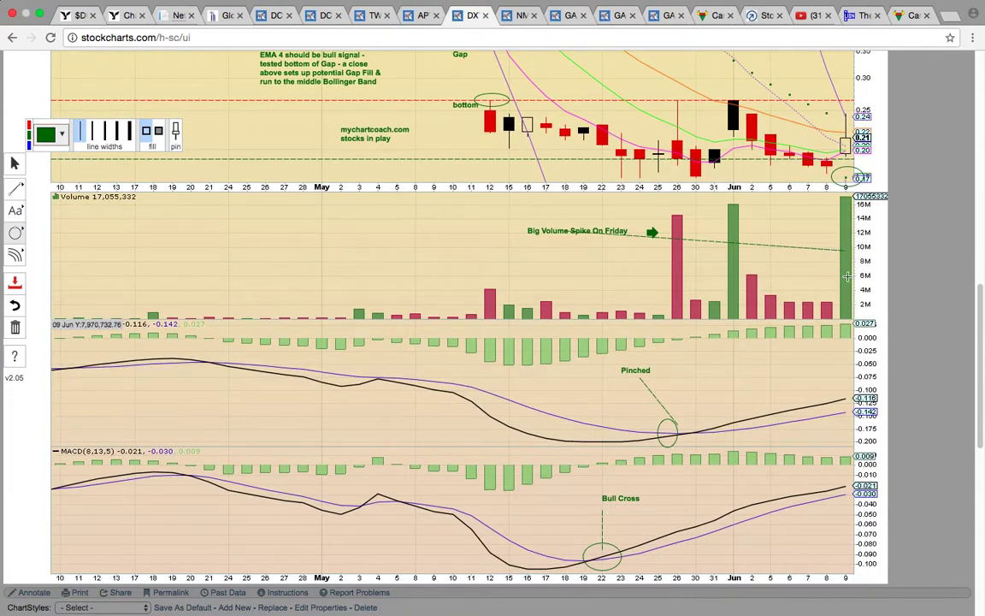
scroll(742, 384, down, 1)
scroll(661, 470, up, 3)
scroll(709, 396, up, 3)
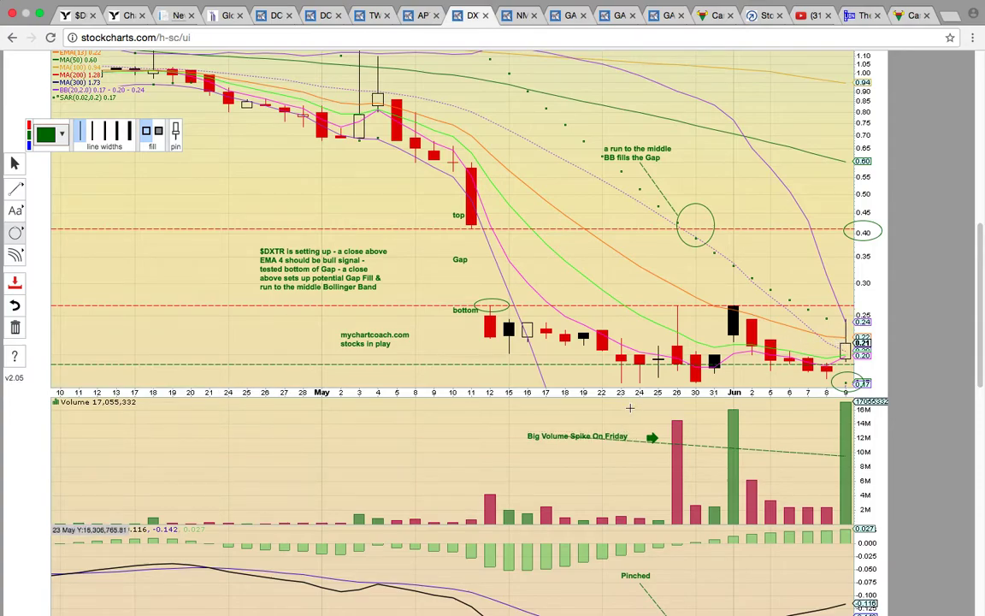
- Open the Navios Maritime (NM) daily chart and circle the date and percentage gain in its quote header
click(519, 16)
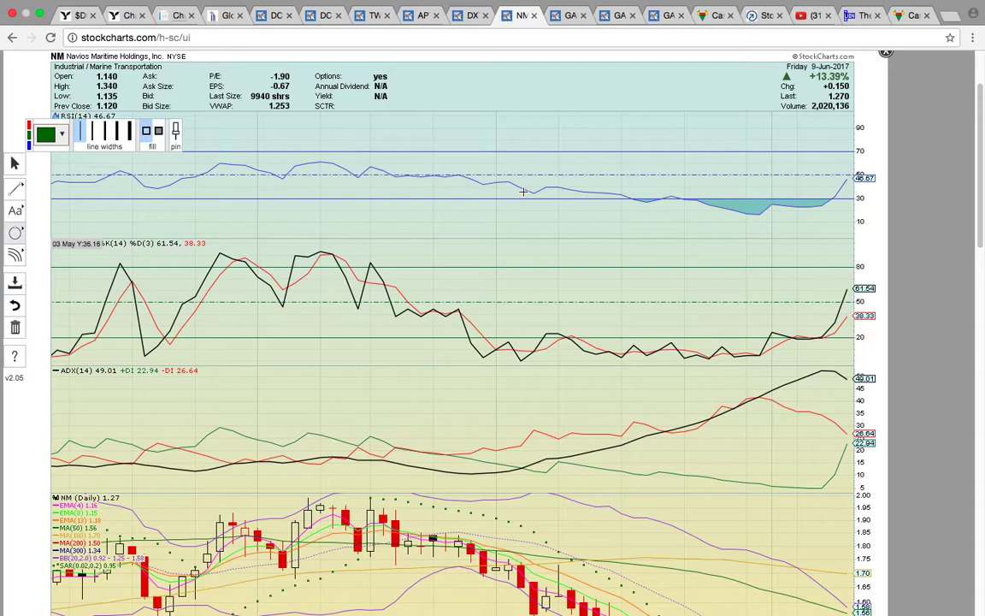
drag(883, 91, 749, 54)
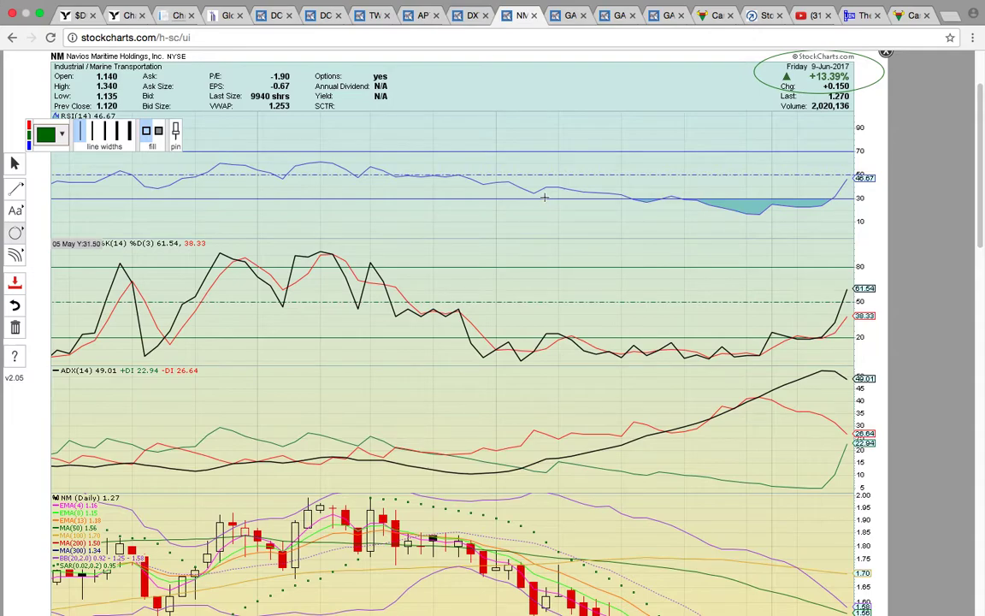
- Circle the 8 June candle and the PSAR dot below it near 0.95 on the NM price pane
scroll(631, 297, down, 2)
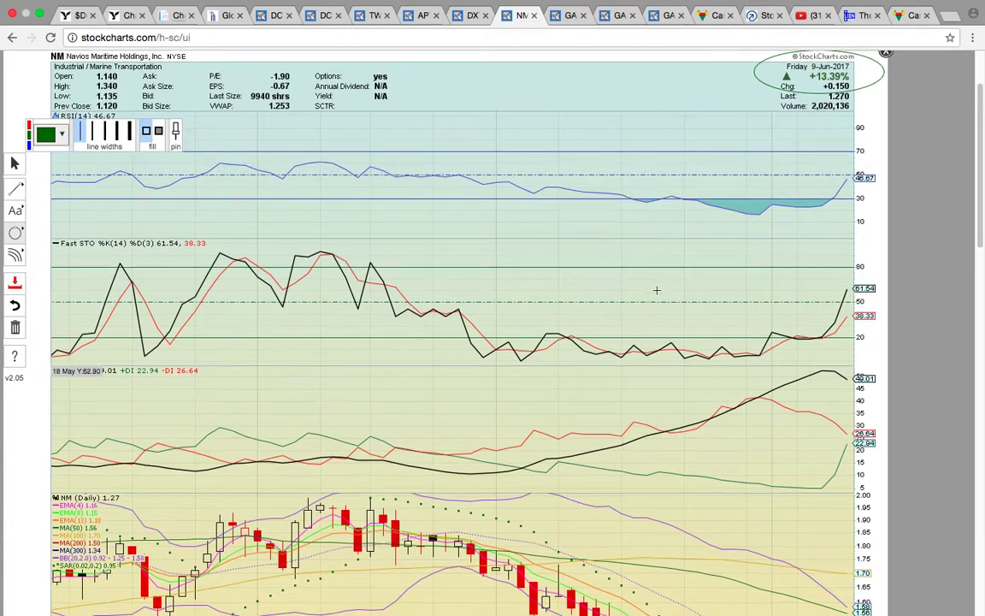
scroll(655, 286, down, 5)
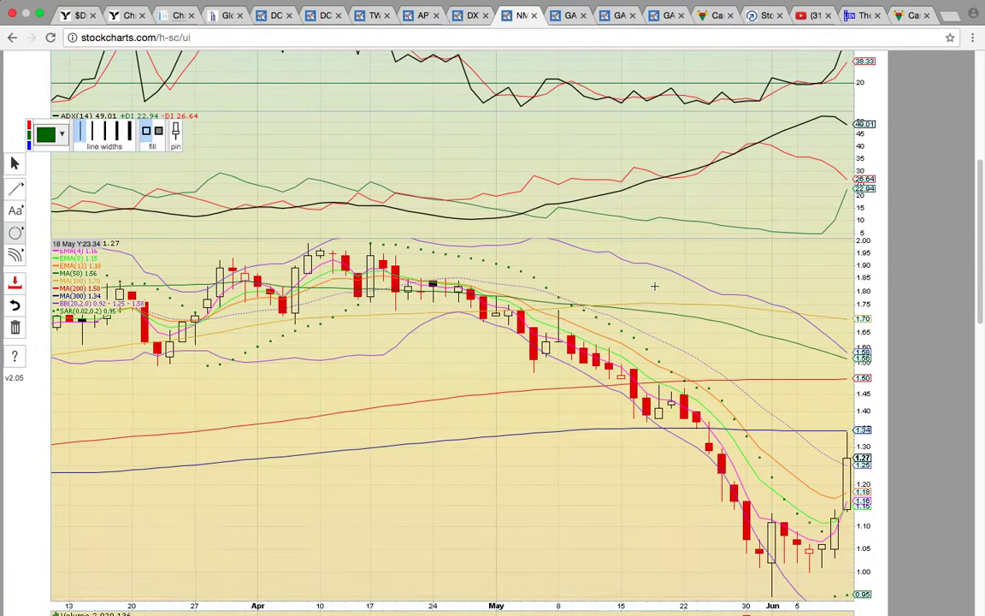
scroll(655, 286, down, 1)
scroll(654, 285, down, 4)
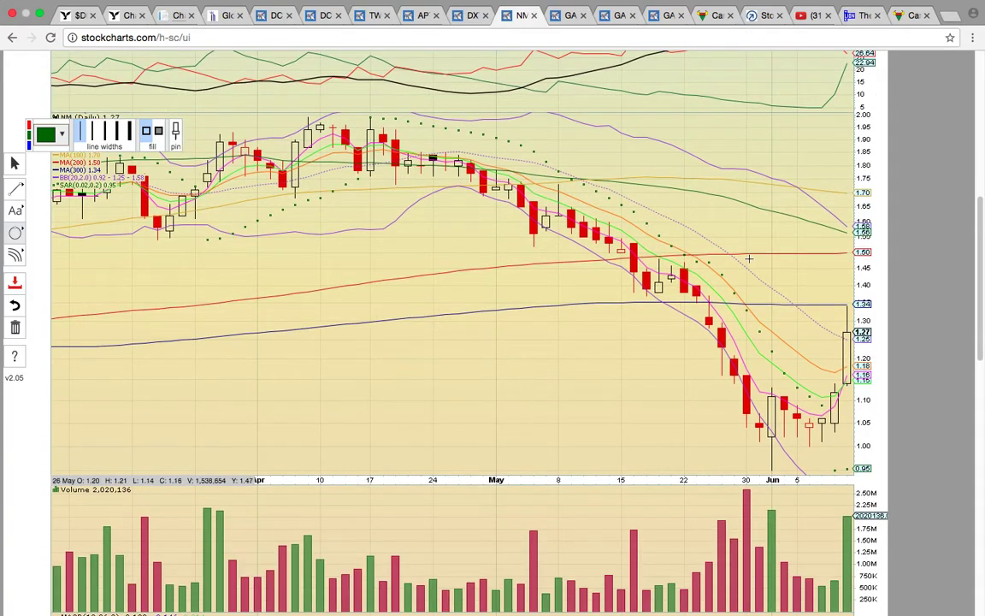
drag(847, 433, 822, 393)
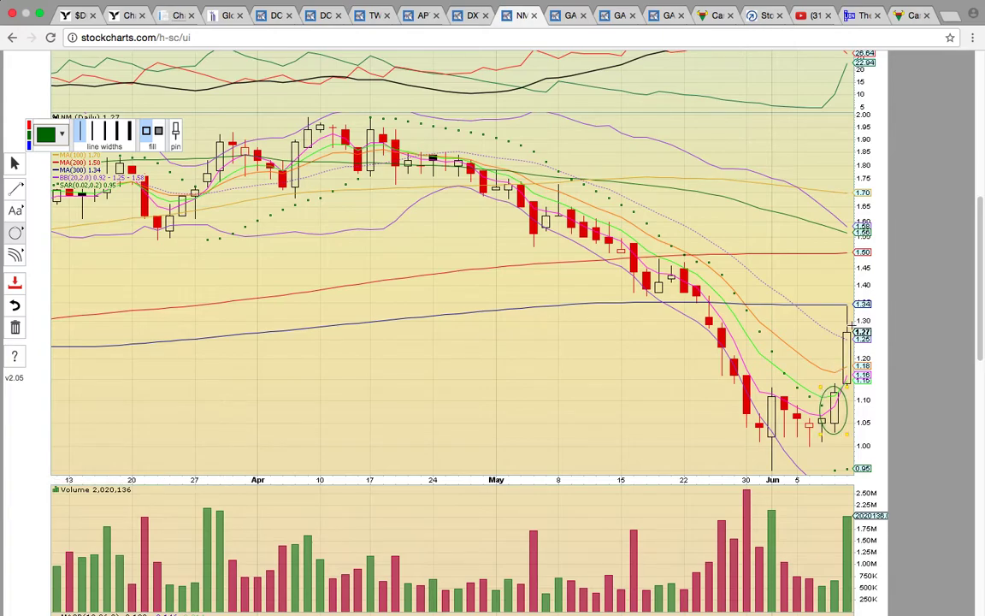
scroll(740, 344, up, 4)
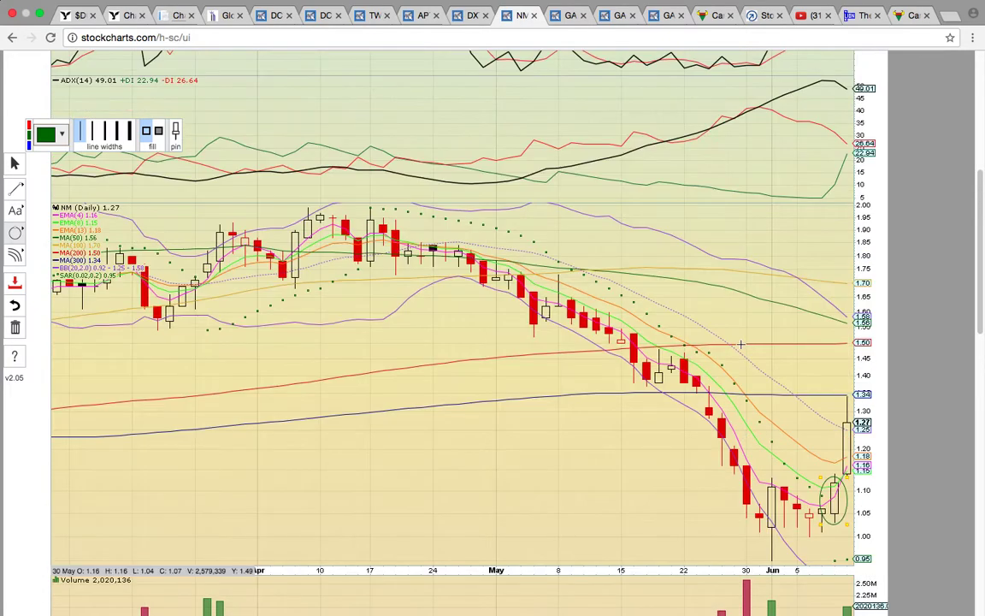
scroll(740, 344, down, 4)
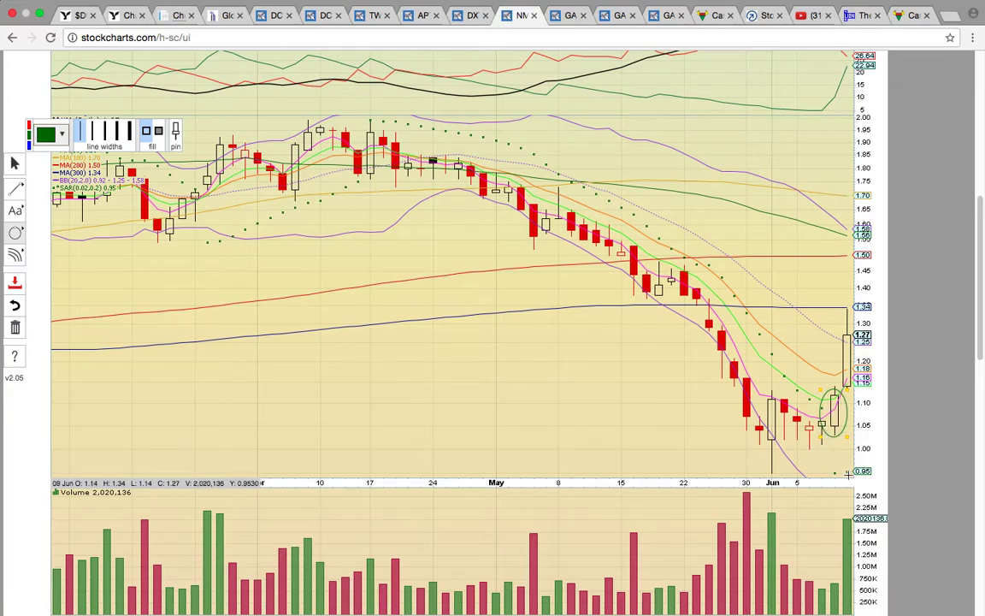
drag(848, 463, 828, 472)
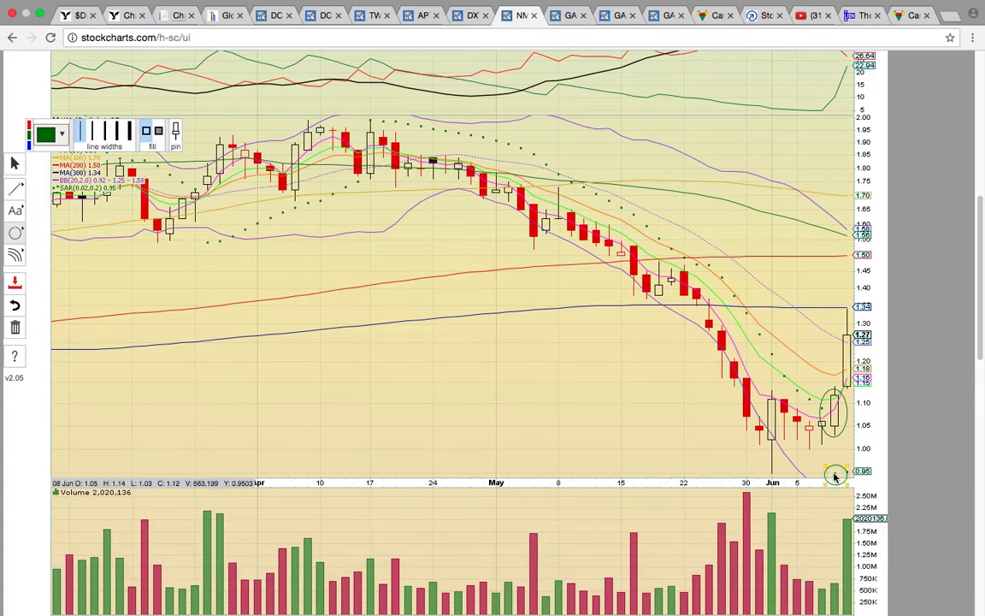
- Circle the June bull crosses on both NM MACD panes and the tall 9 June volume bar
scroll(827, 502, down, 5)
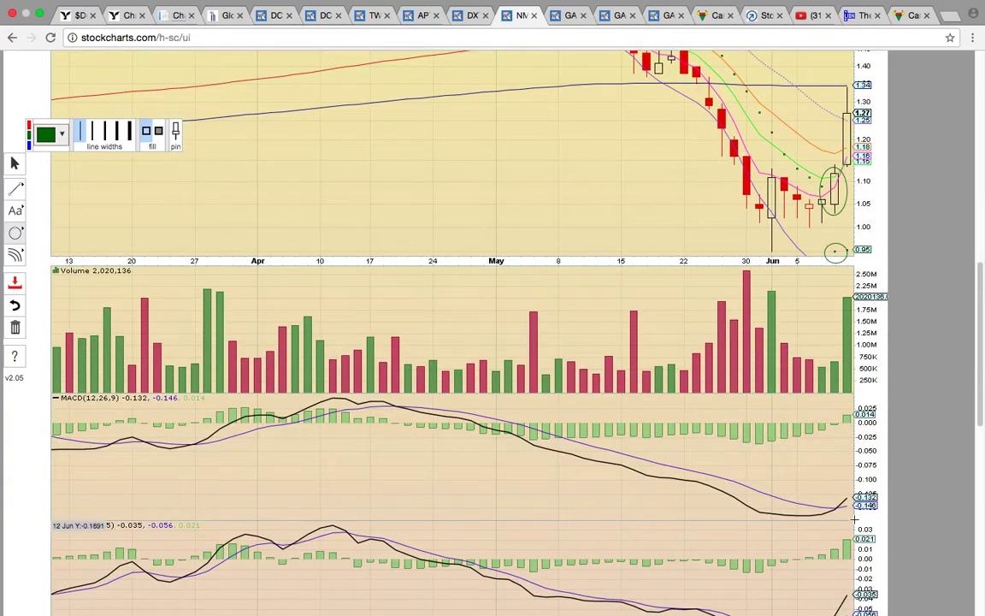
mouse_move(856, 488)
mouse_down()
mouse_move(829, 519)
mouse_move(787, 512)
mouse_move(800, 485)
mouse_up()
scroll(829, 520, down, 3)
scroll(799, 486, up, 1)
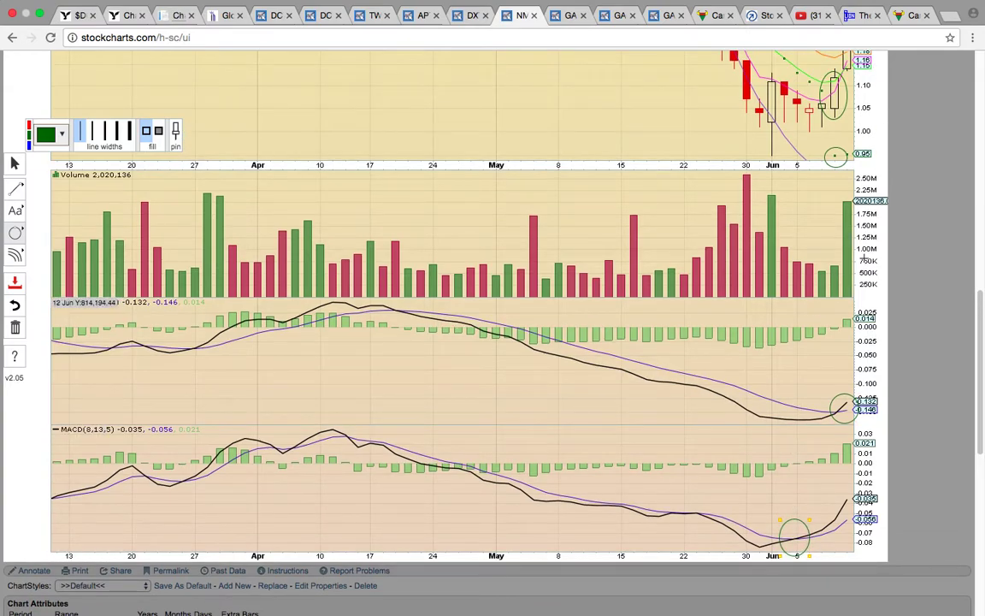
drag(851, 301, 824, 160)
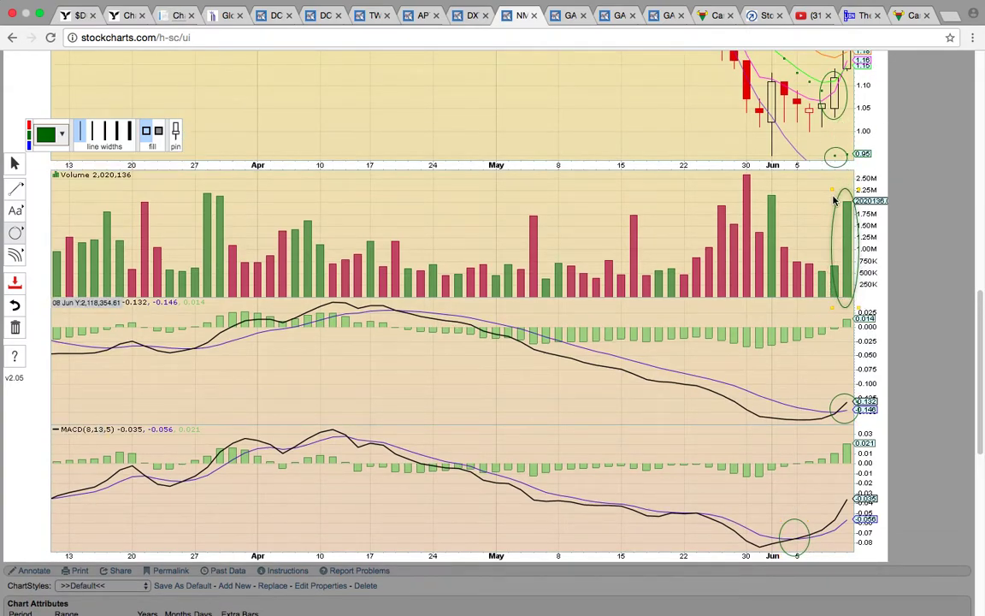
- Circle the MA(300) level at 1.34 and the MA(200) level at 1.50 on the NM price axis
scroll(888, 213, up, 9)
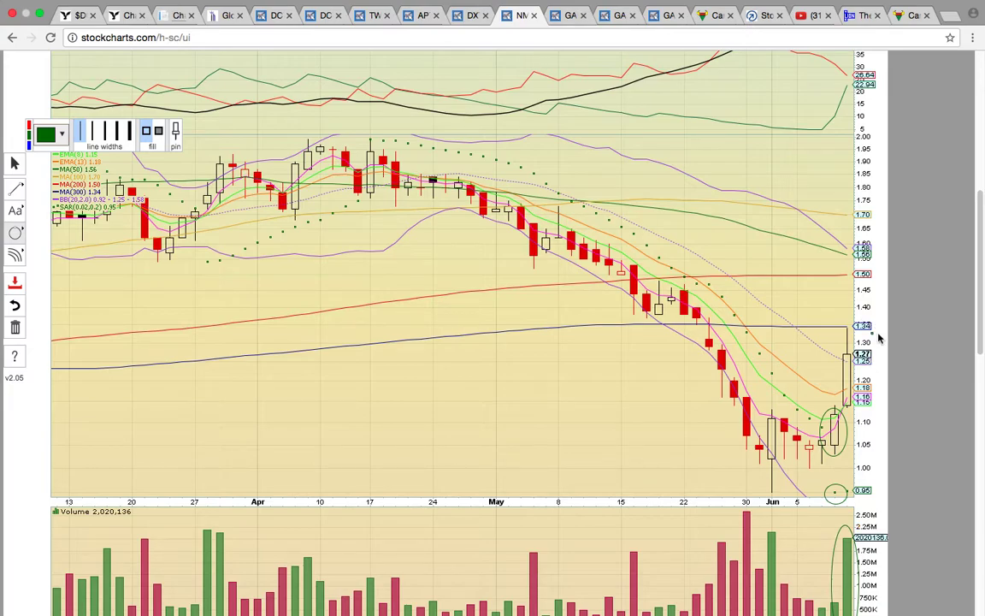
mouse_move(836, 324)
mouse_down()
mouse_move(860, 343)
mouse_move(881, 335)
mouse_up()
drag(881, 281, 838, 269)
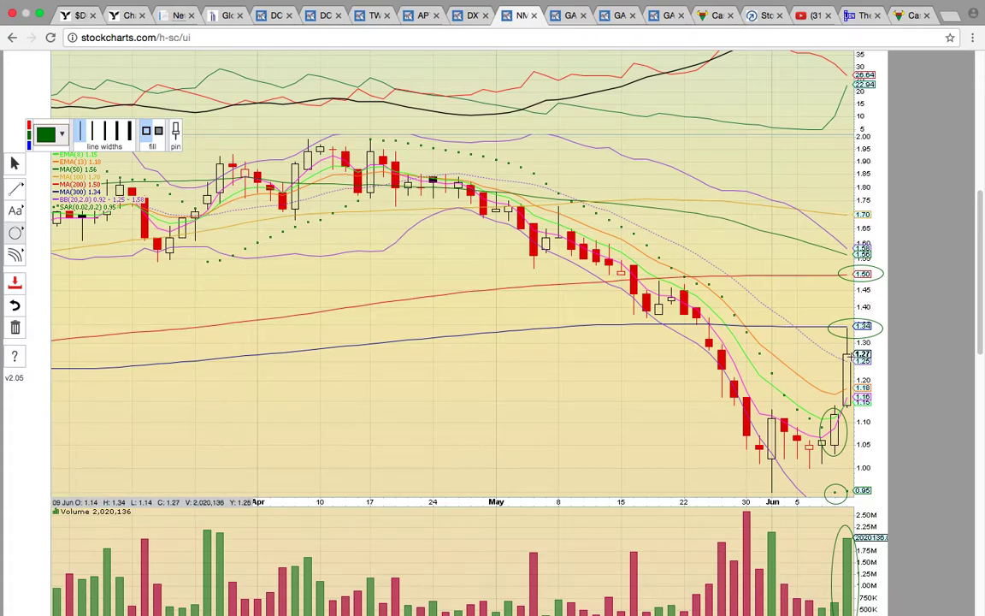
- Circle the latest Fast STO and RSI readings at the end of their lines on the NM chart
scroll(763, 240, up, 4)
scroll(830, 273, up, 5)
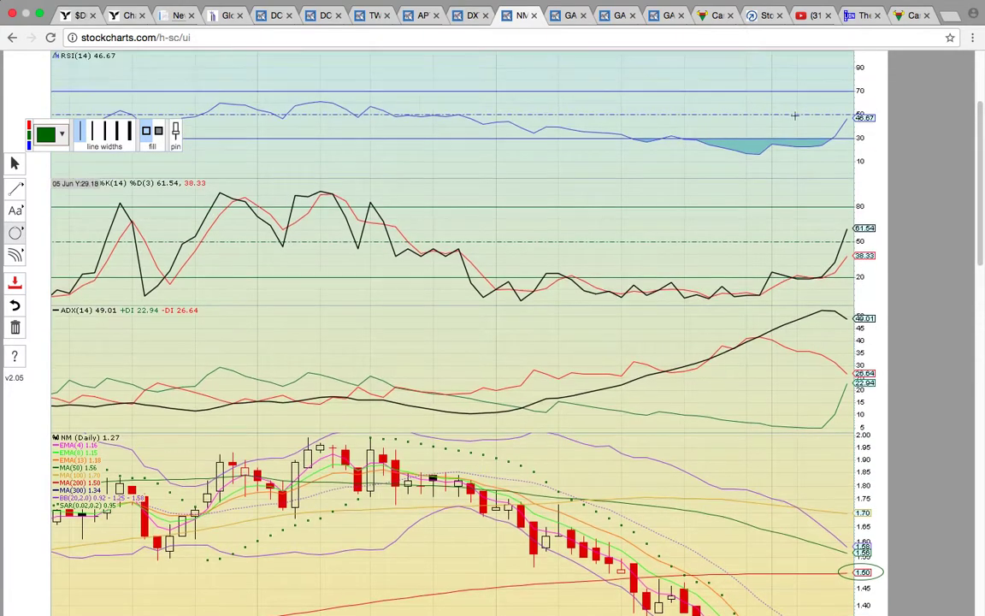
drag(884, 327, 816, 275)
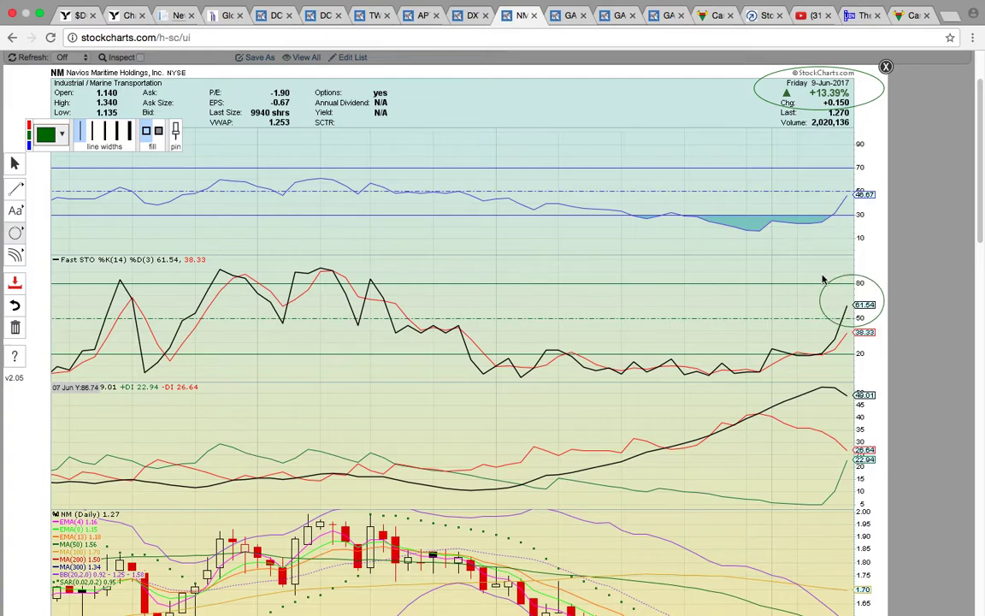
drag(883, 210, 830, 182)
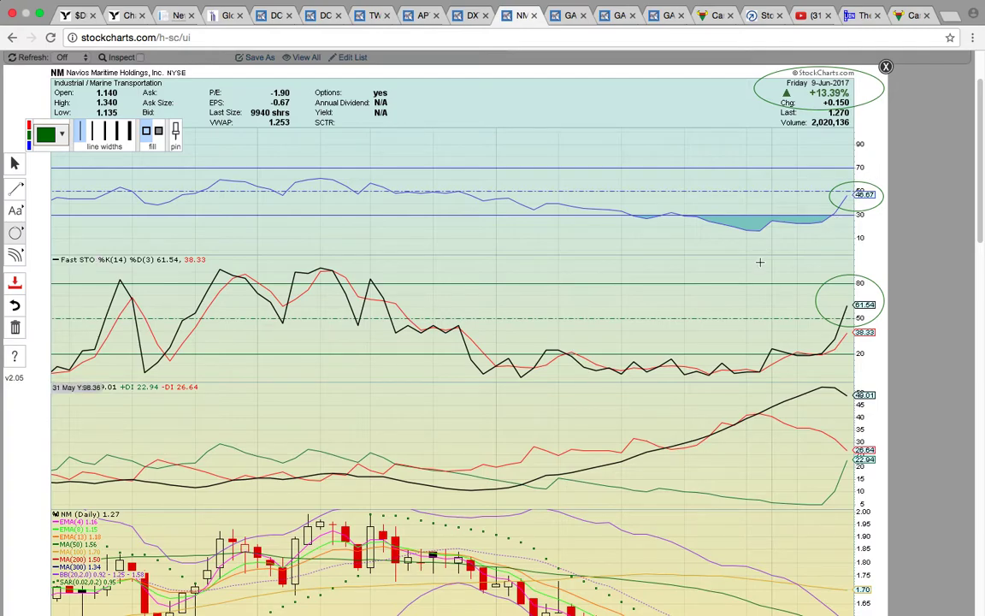
- Bring up the GAHC daily chart and circle the tall 2 June to 6 June volume bars
click(571, 15)
scroll(597, 217, down, 1)
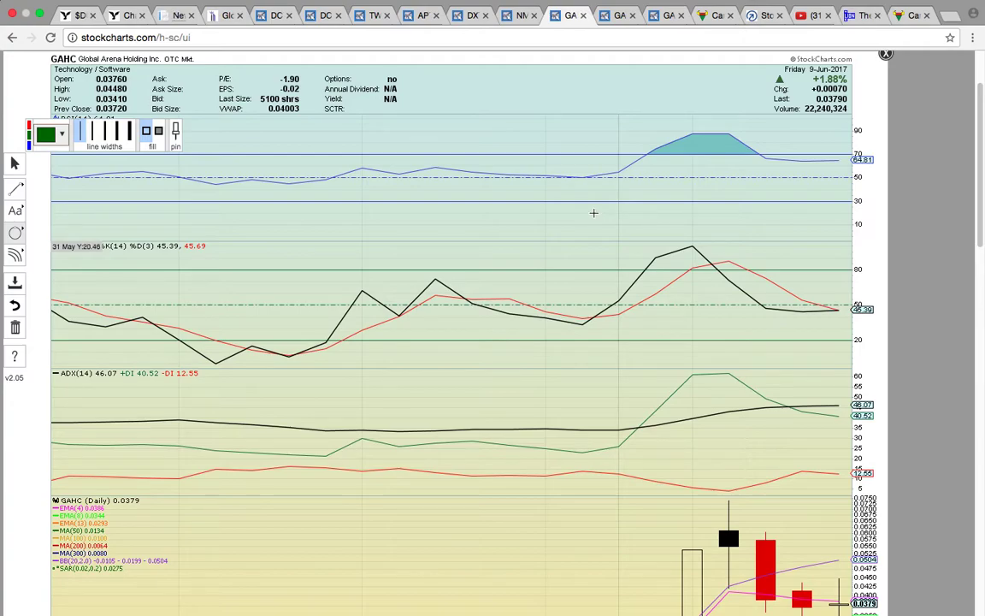
scroll(594, 212, down, 5)
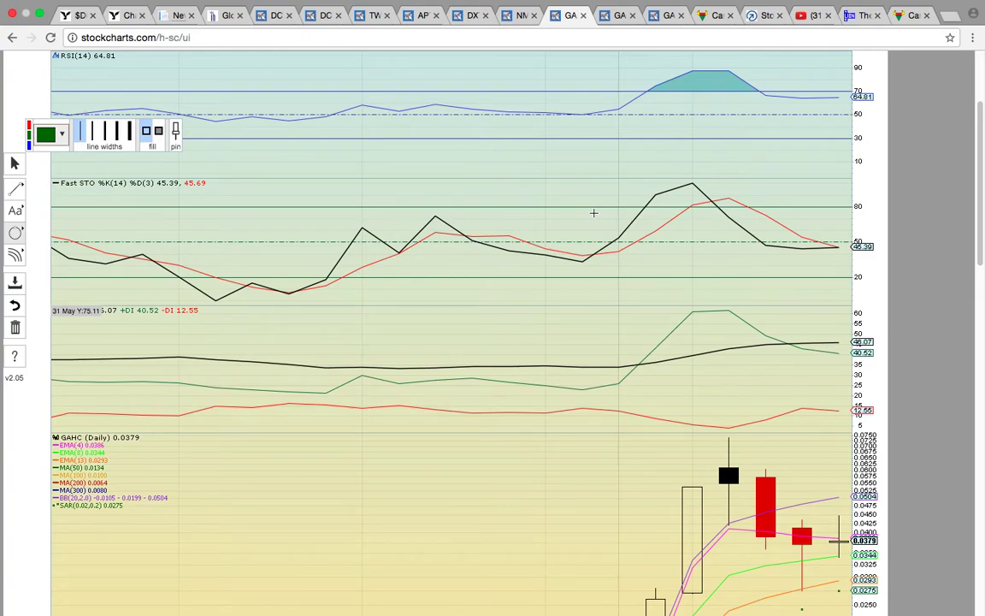
scroll(593, 212, down, 10)
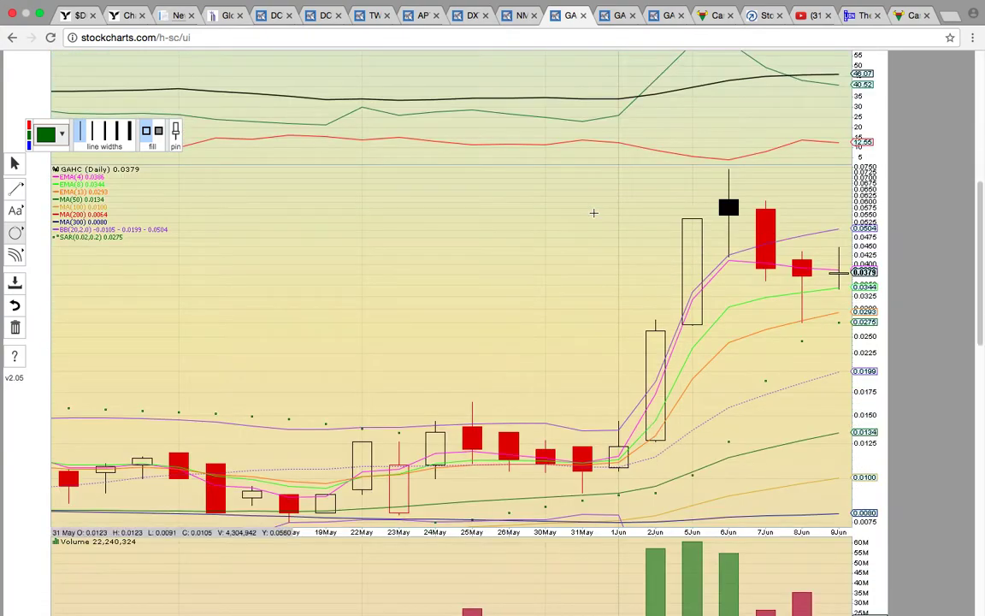
scroll(594, 212, down, 3)
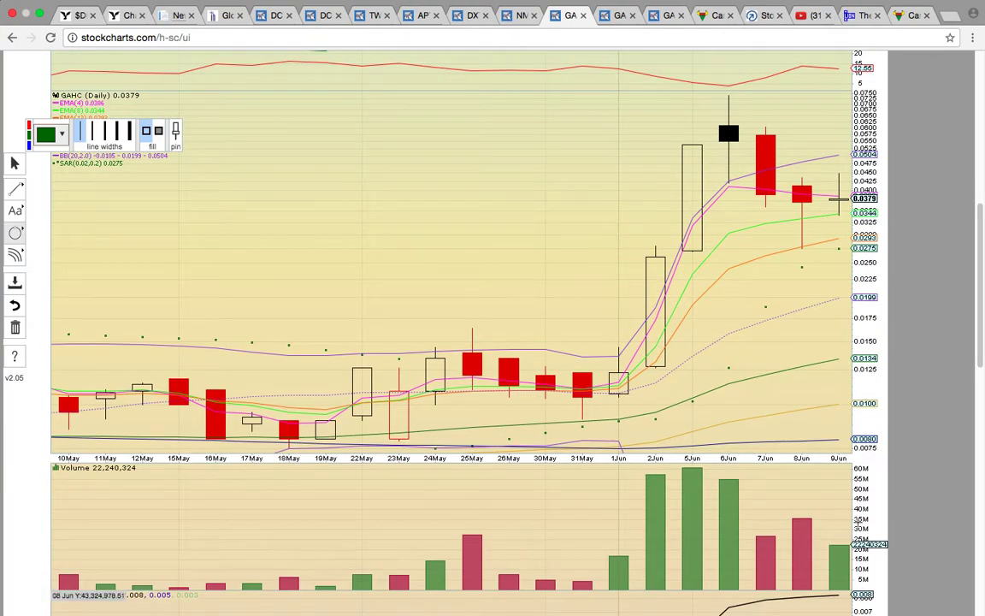
mouse_move(702, 539)
mouse_down()
mouse_move(622, 462)
mouse_move(601, 460)
mouse_up()
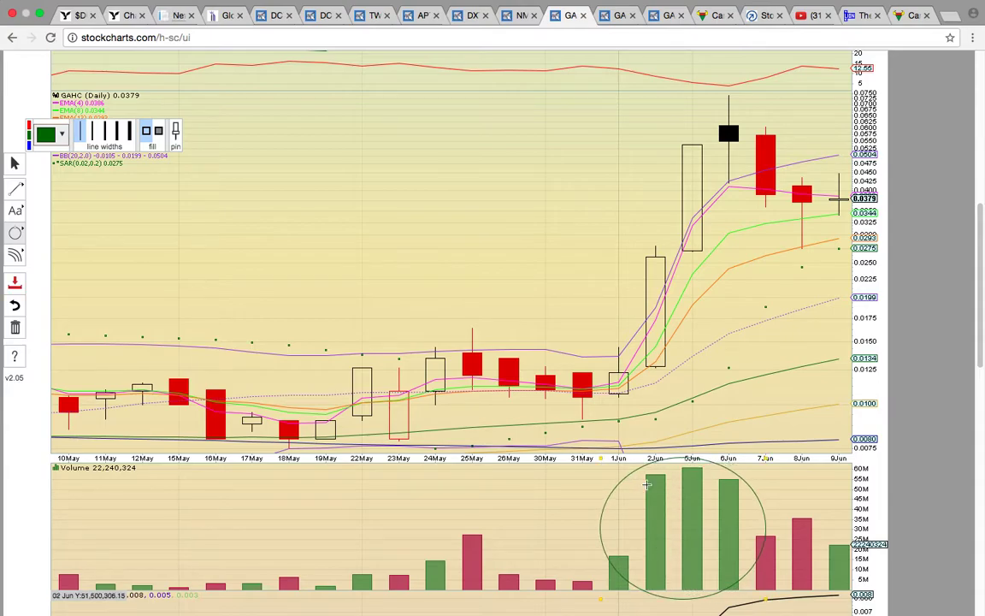
scroll(741, 178, up, 1)
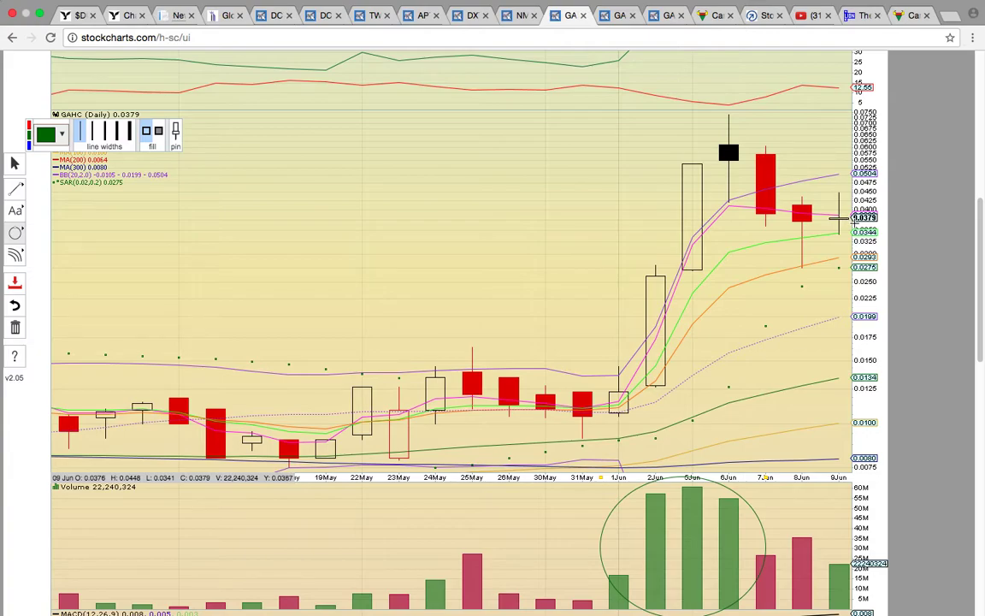
mouse_move(840, 268)
mouse_down()
mouse_move(803, 211)
mouse_move(769, 209)
mouse_up()
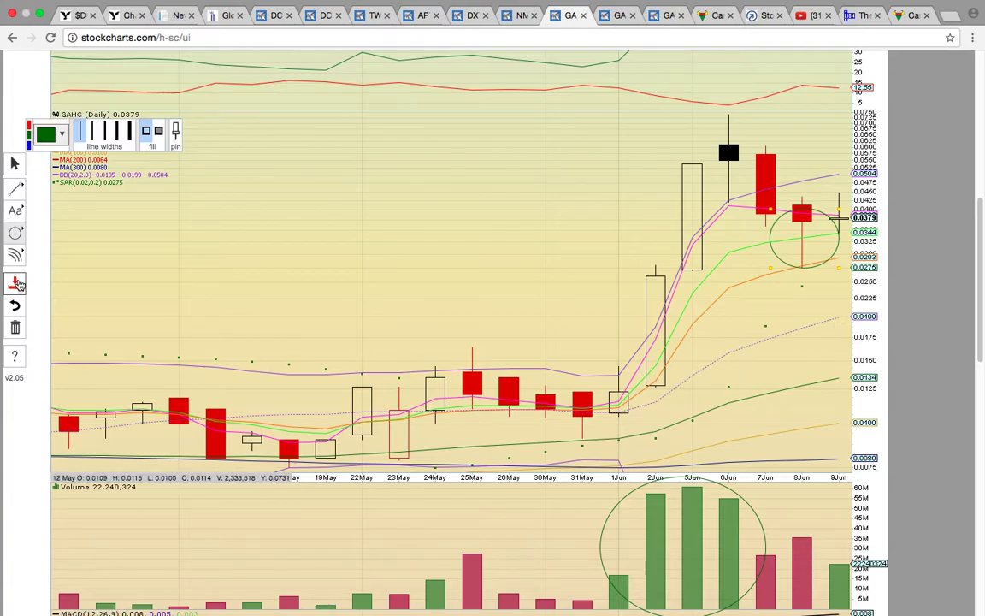
click(15, 305)
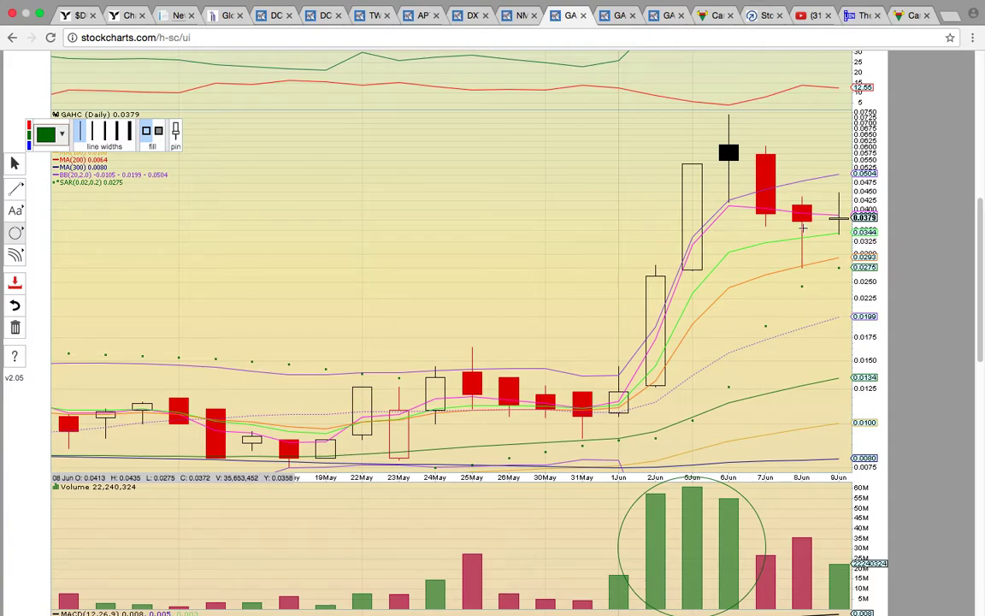
- Circle the low of the 9 June candle where it touches the EMA(8) line near 0.0344 on the GAHC price pane
scroll(795, 227, up, 2)
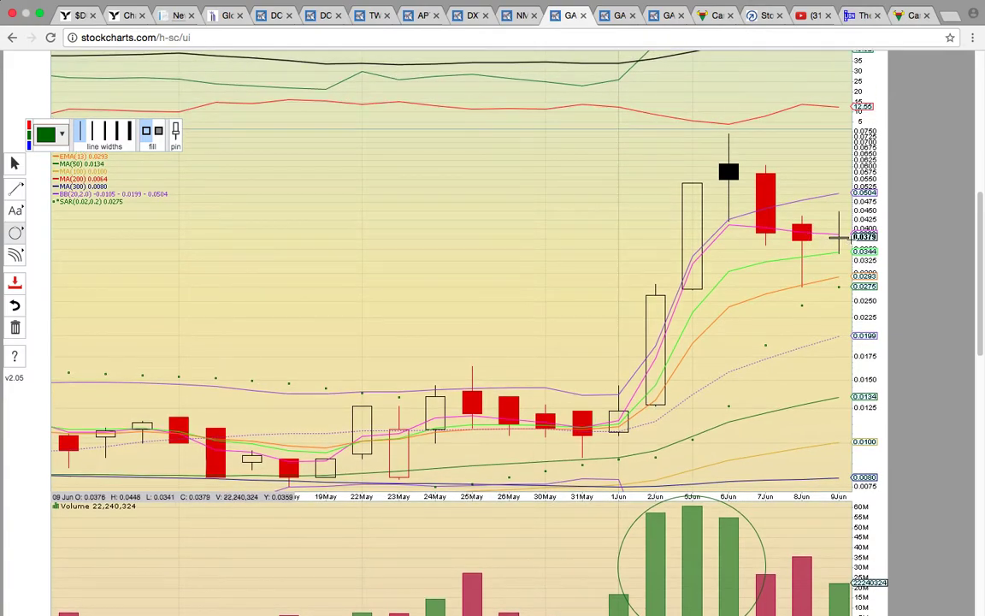
click(837, 253)
scroll(654, 146, up, 1)
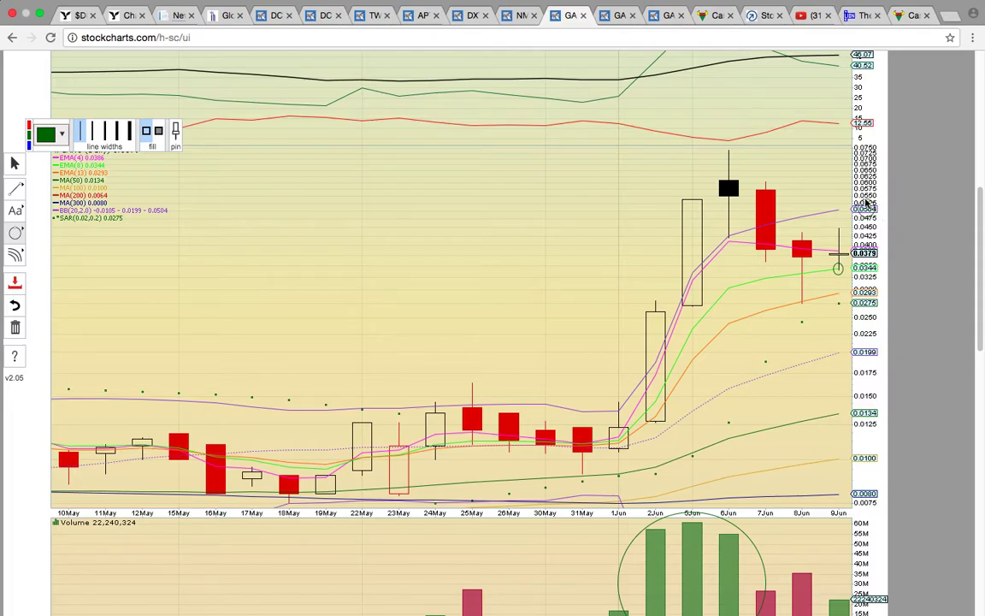
- Circle the upper Bollinger Band level at 0.0504 and the zone near 0.054 across the 5 June to 7 June candles
drag(837, 199, 874, 217)
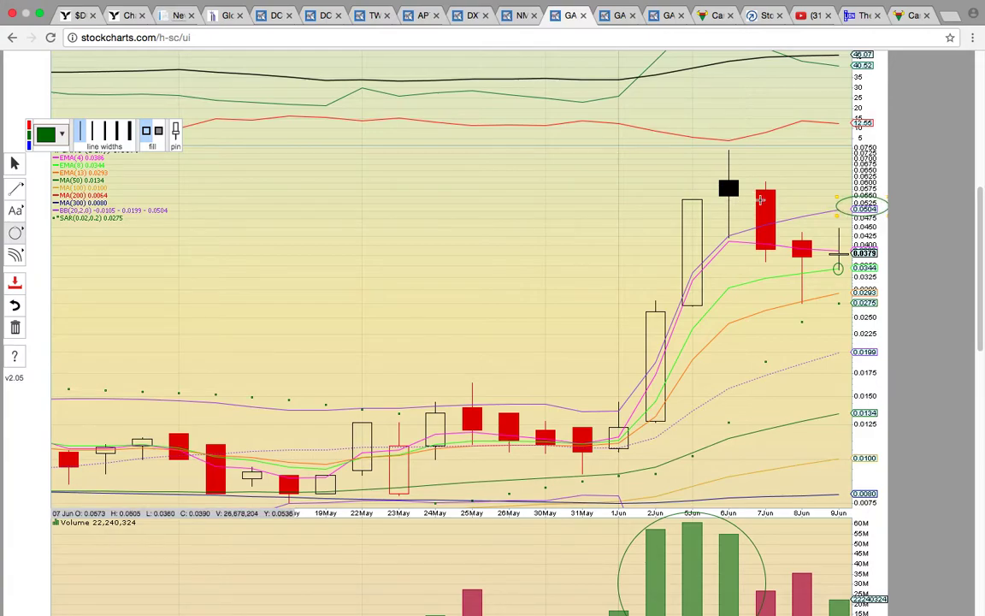
drag(765, 208, 669, 193)
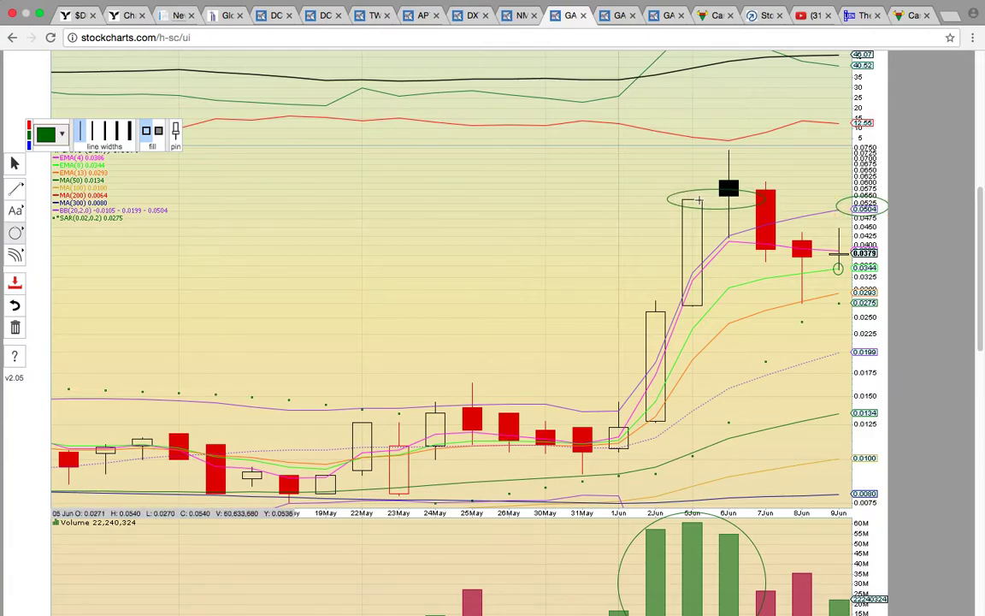
scroll(736, 196, up, 2)
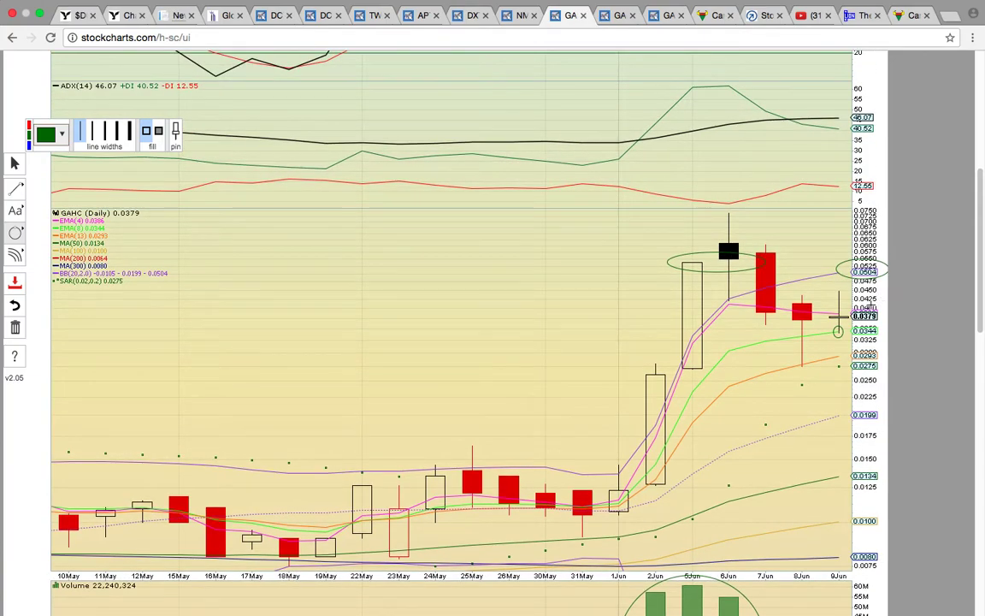
scroll(880, 302, down, 5)
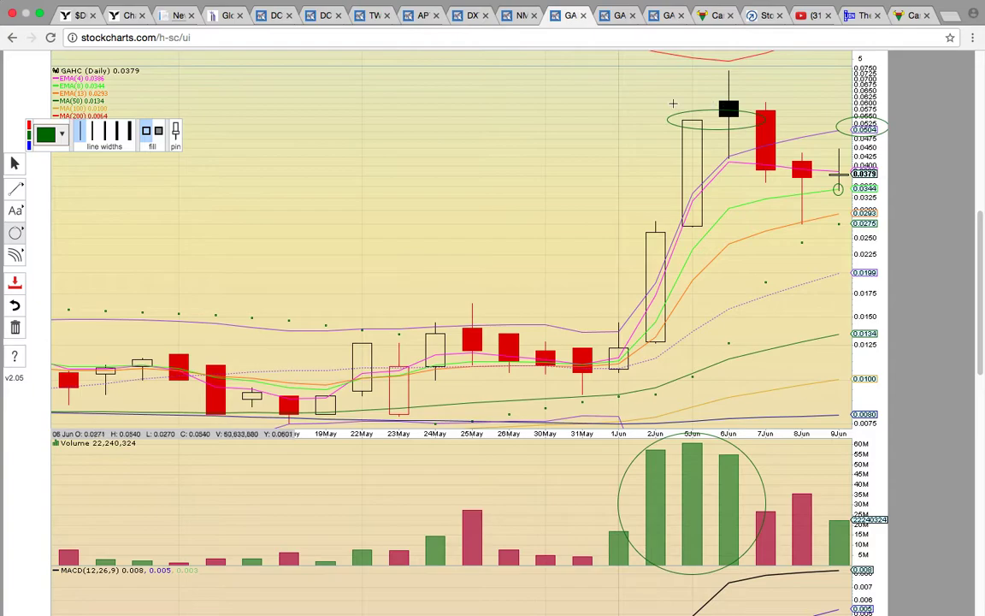
- Open the five-day GAHC 15-minute chart for annotation and set a green unfilled ellipse as the drawing shape
click(614, 17)
scroll(664, 109, down, 5)
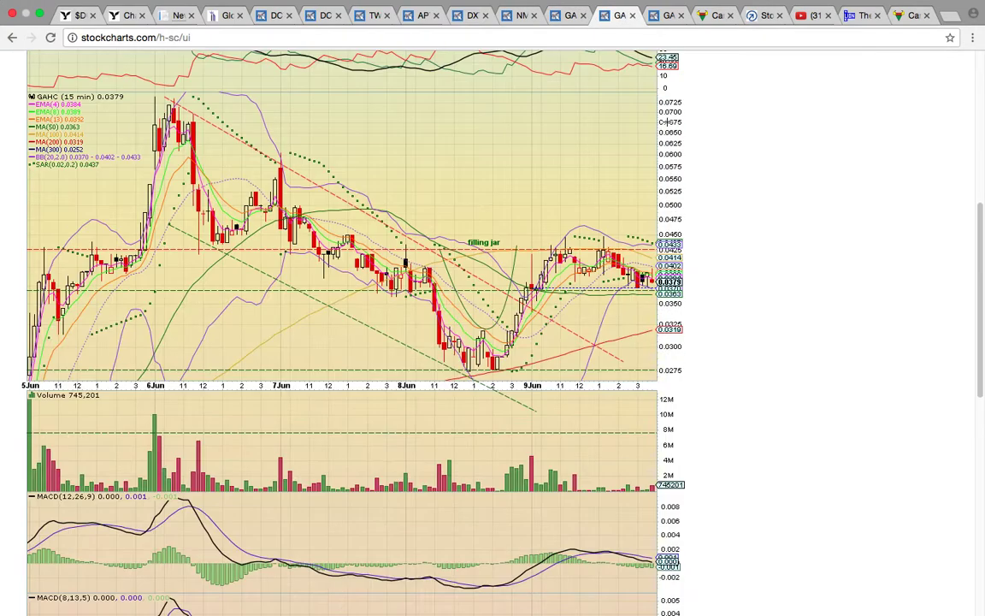
scroll(552, 98, up, 3)
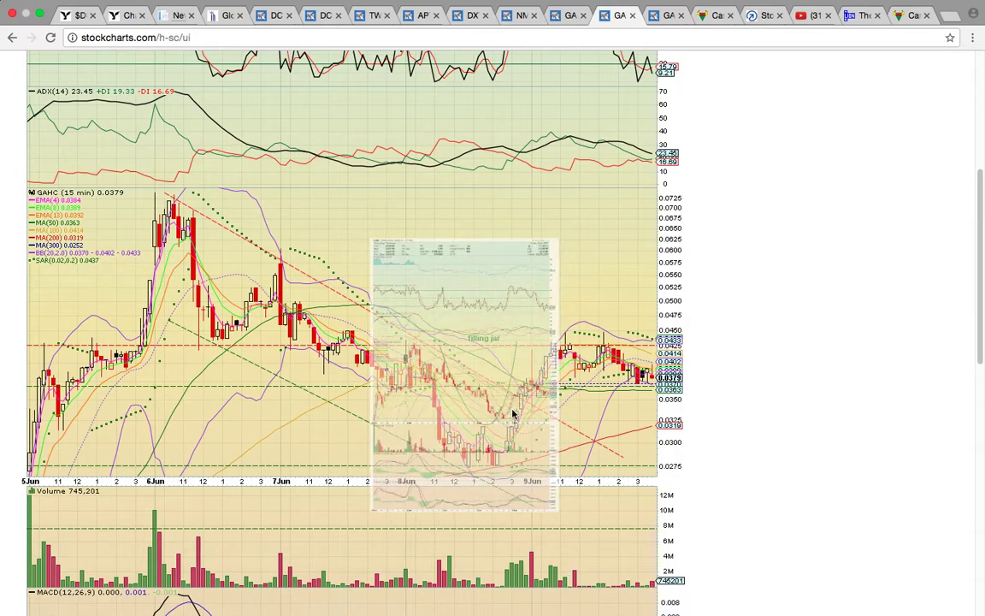
scroll(433, 269, down, 15)
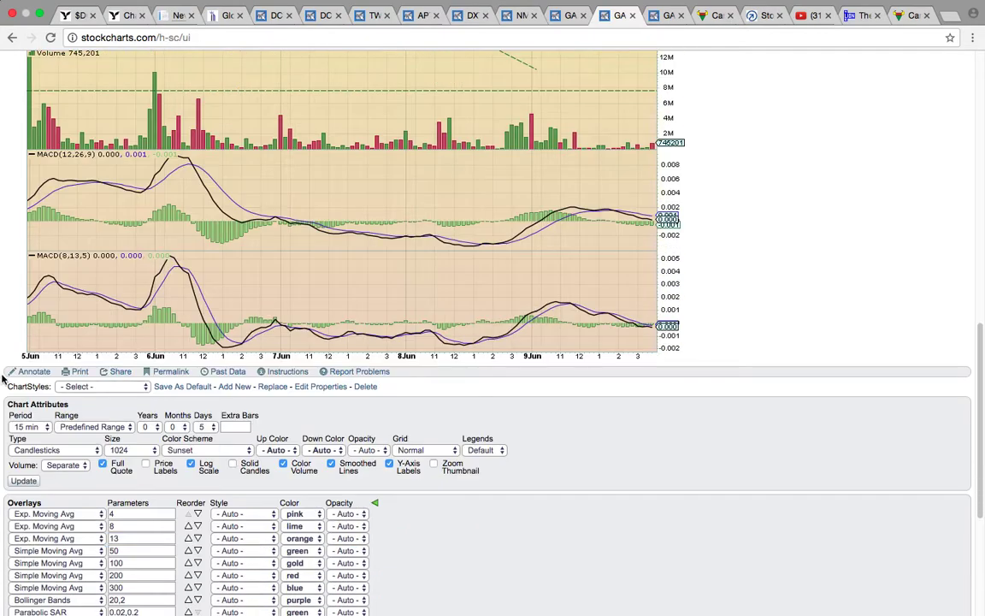
click(31, 375)
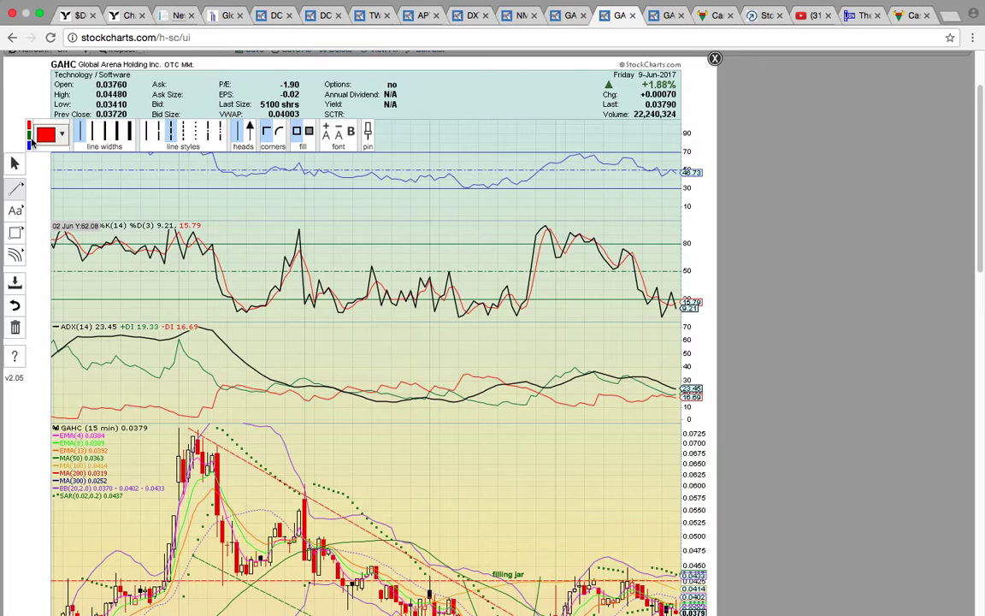
click(34, 136)
click(15, 232)
click(40, 254)
- Circle the late 8 June rally candles, including where they meet the red dashed downtrend line, on the GAHC 15-minute price pane
scroll(561, 497, down, 5)
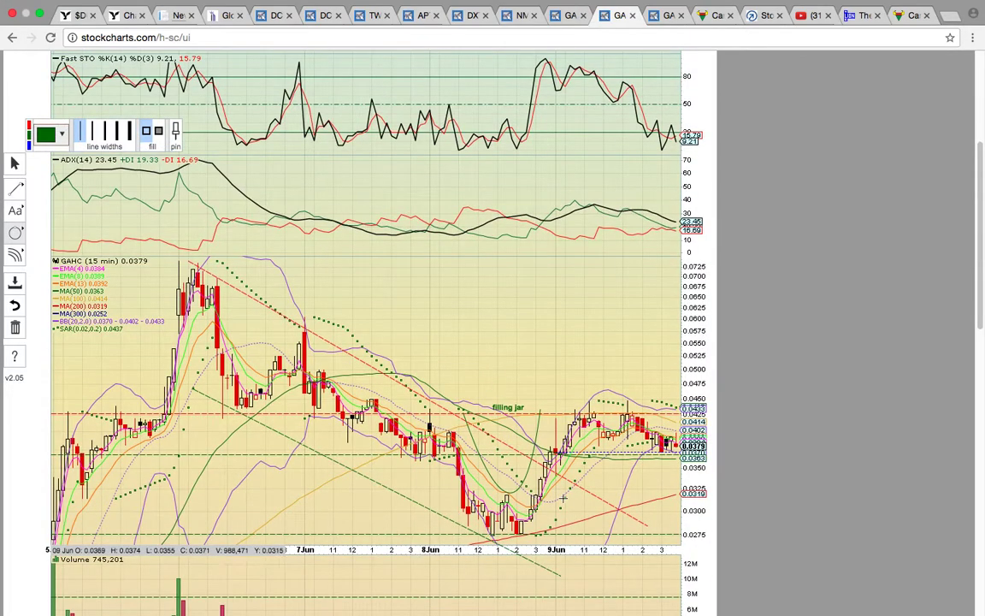
drag(537, 495, 526, 489)
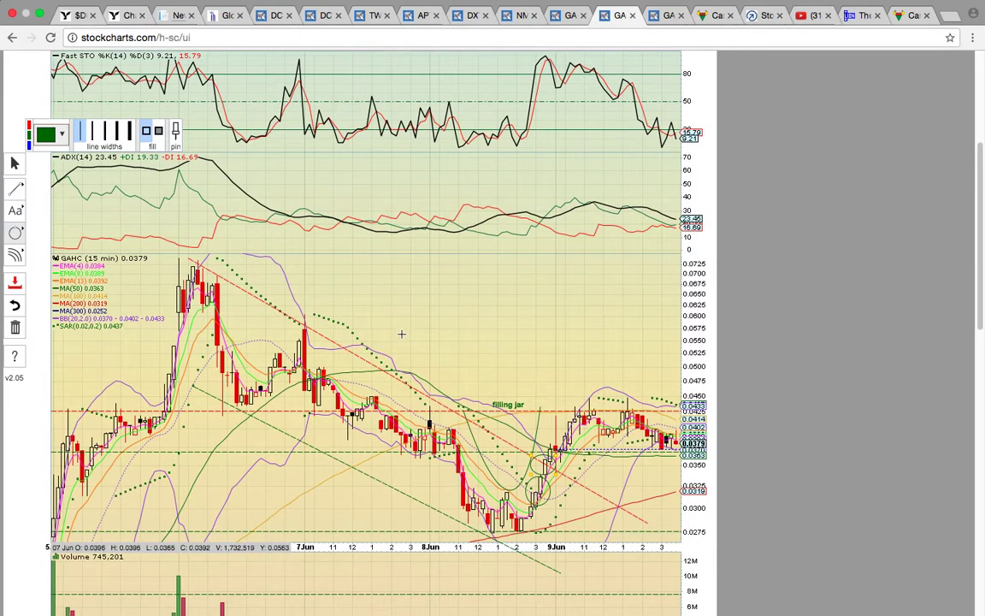
scroll(402, 335, down, 2)
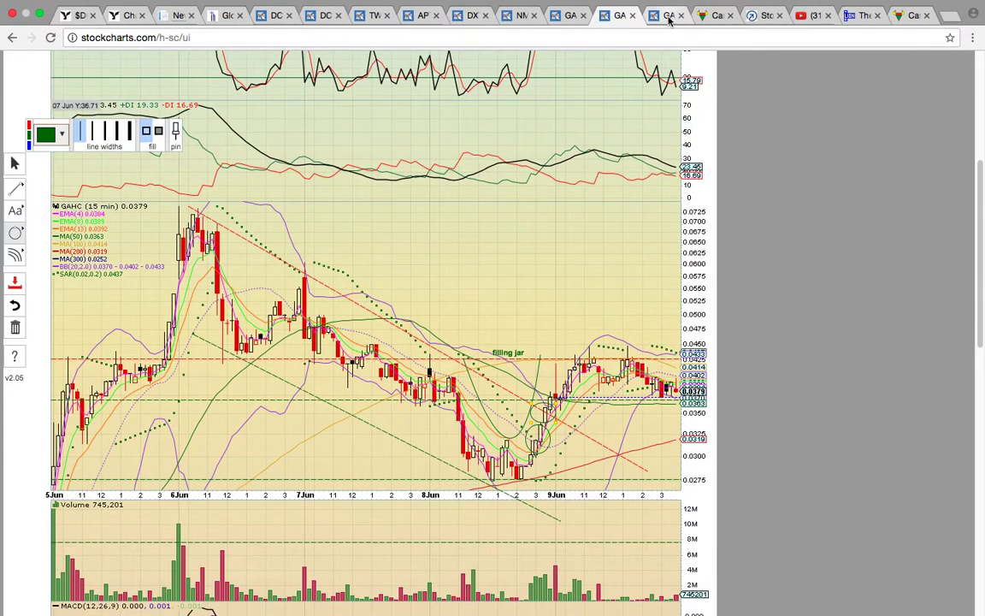
- Review the shorter GAHC 15-minute chart of 8 and 9 June, examining its Double Top annotation and price levels
click(667, 15)
scroll(530, 299, down, 3)
scroll(527, 328, down, 2)
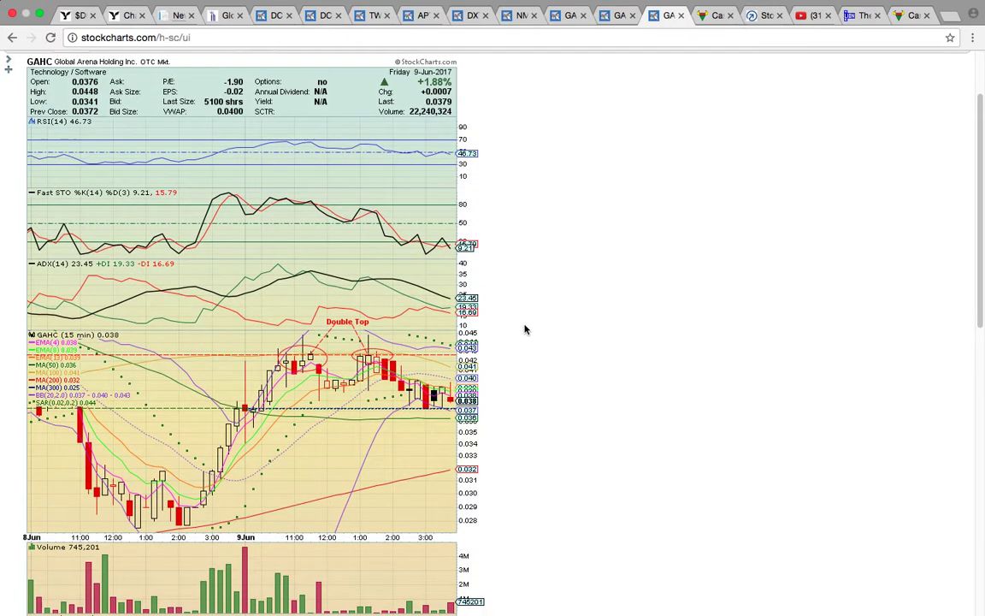
scroll(368, 325, down, 1)
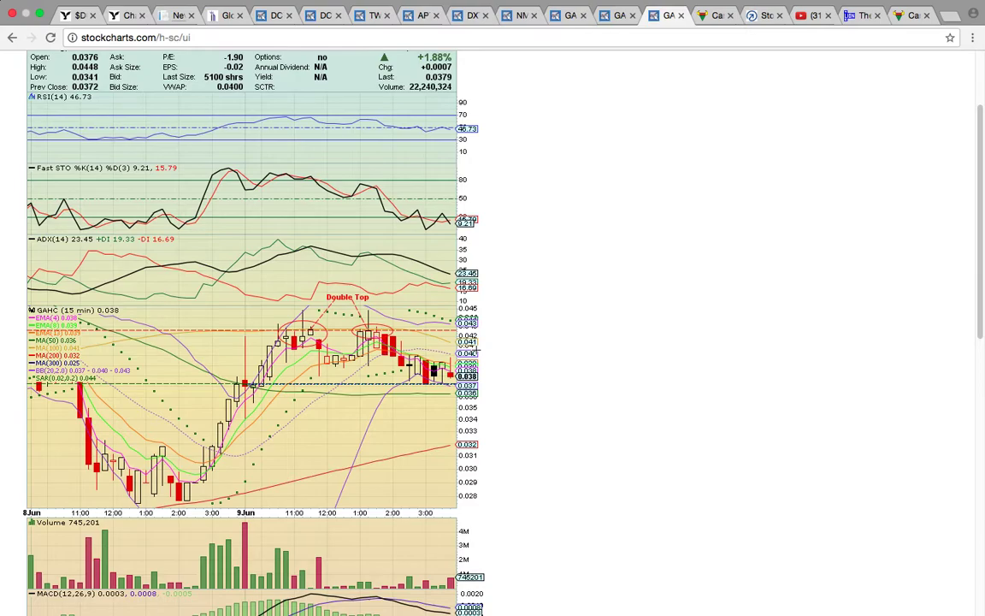
mouse_move(817, 6)
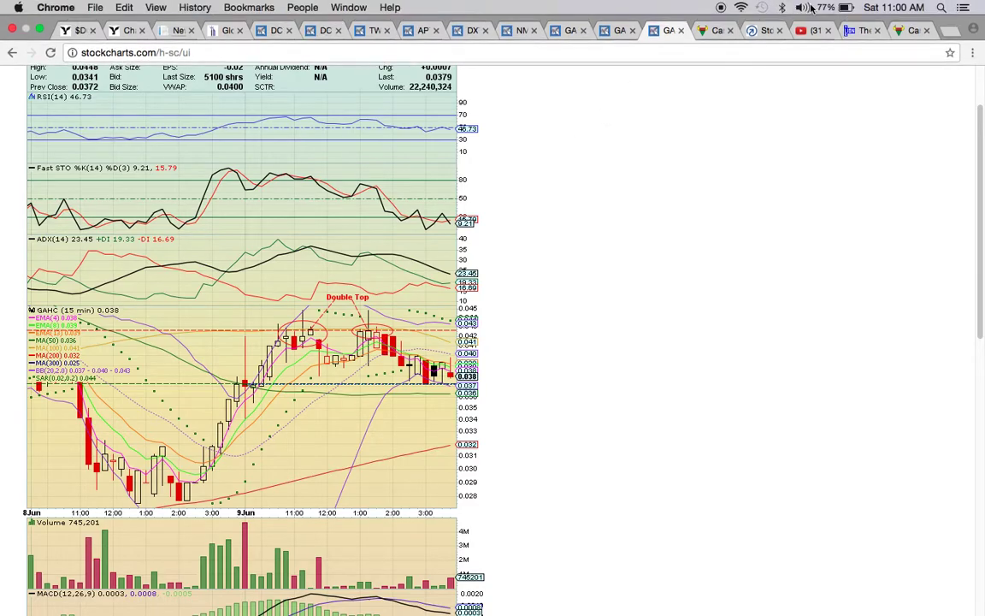